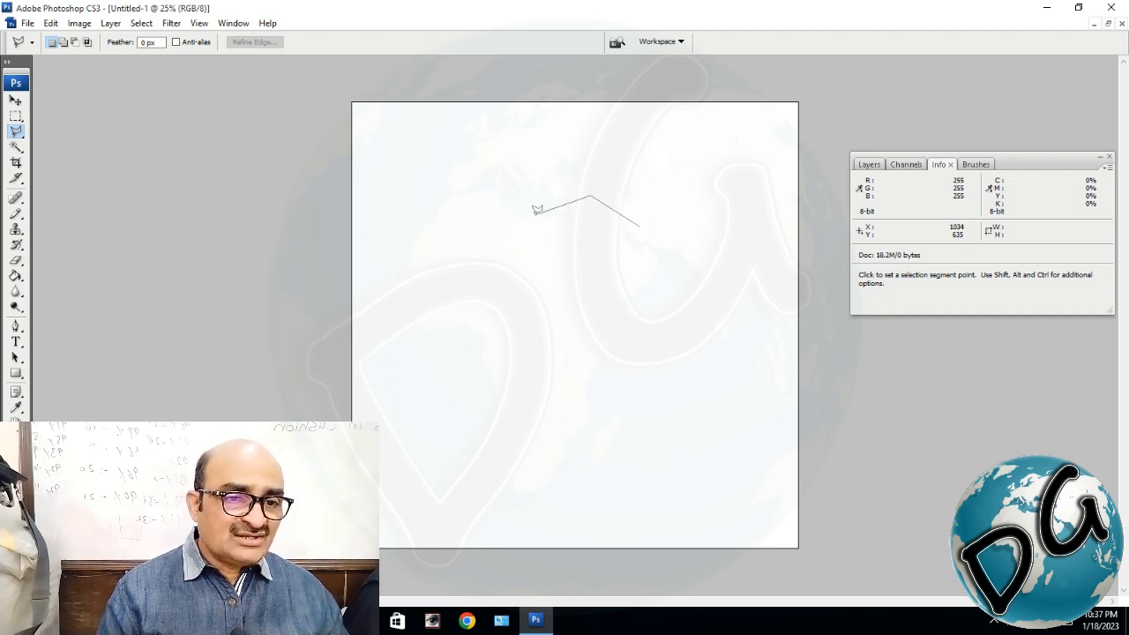
Complete a many-sided Polygonal Lasso selection about 887 × 875 px near the canvas centre, then deselect it
{"action": "left_click", "coordinate": [533, 211]}
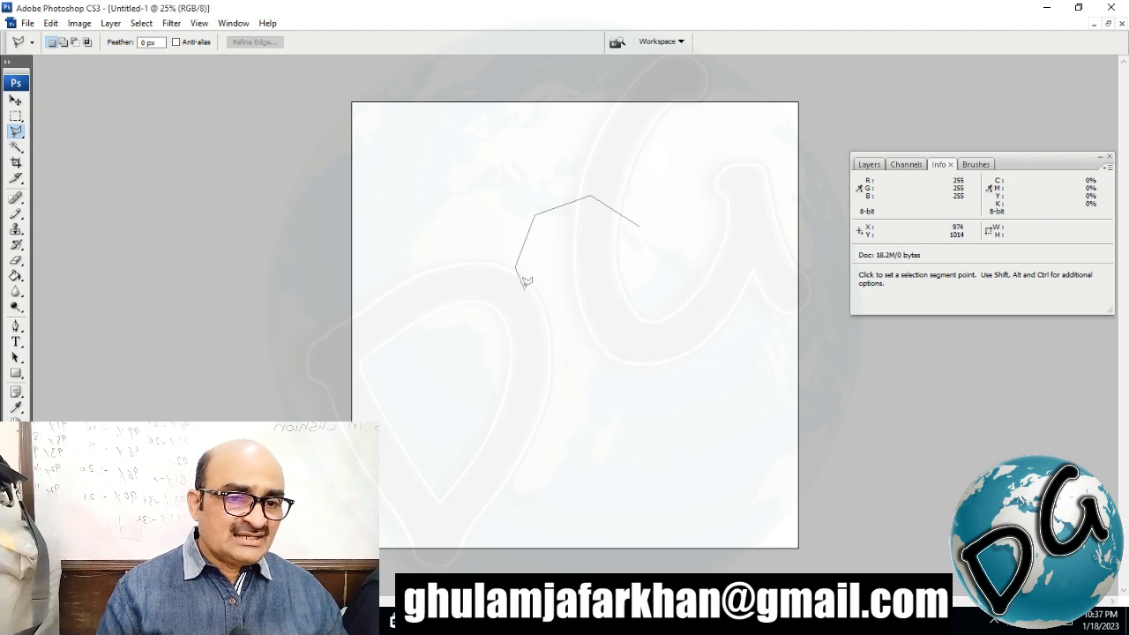
{"action": "left_click", "coordinate": [529, 317]}
{"action": "left_click", "coordinate": [584, 350]}
{"action": "left_click", "coordinate": [632, 333]}
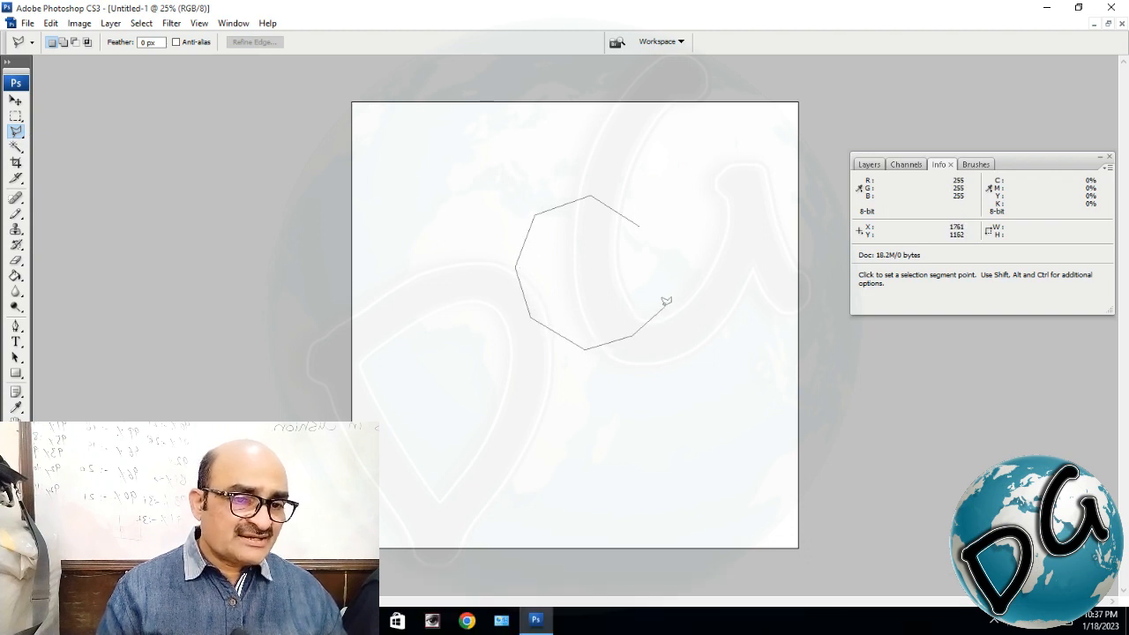
{"action": "left_click", "coordinate": [641, 220]}
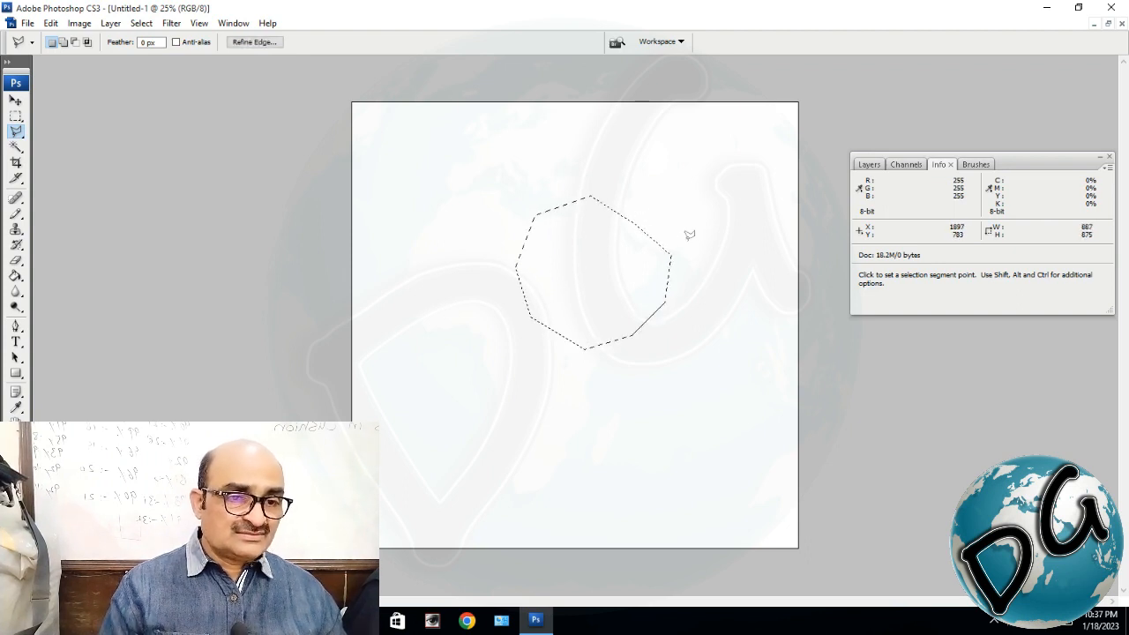
{"action": "left_click", "coordinate": [704, 260]}
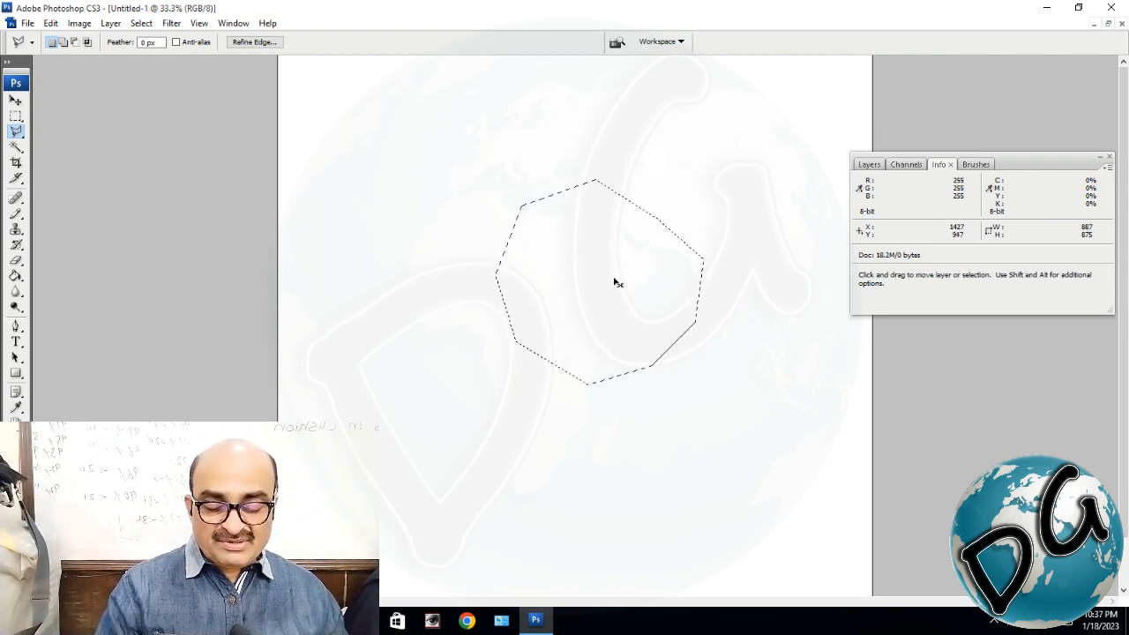
{"action": "key", "text": "ctrl+d"}
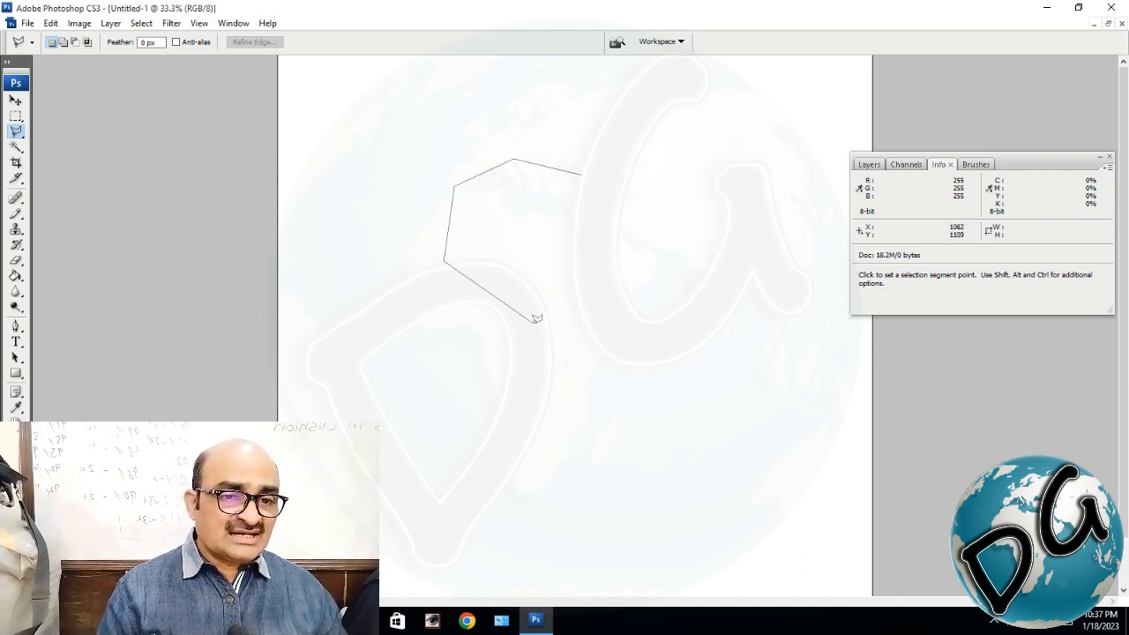
Draw a polygonal selection about 861 × 740 px and subtract a notch from its lower right and lower left sides
{"action": "left_click", "coordinate": [651, 284]}
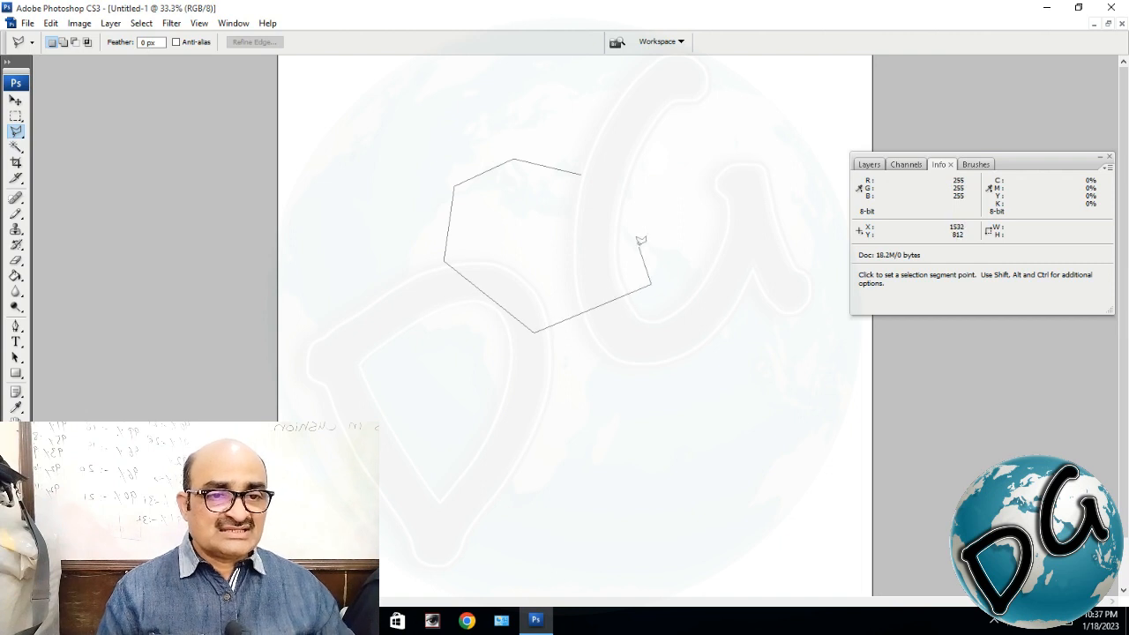
{"action": "left_click", "coordinate": [582, 169]}
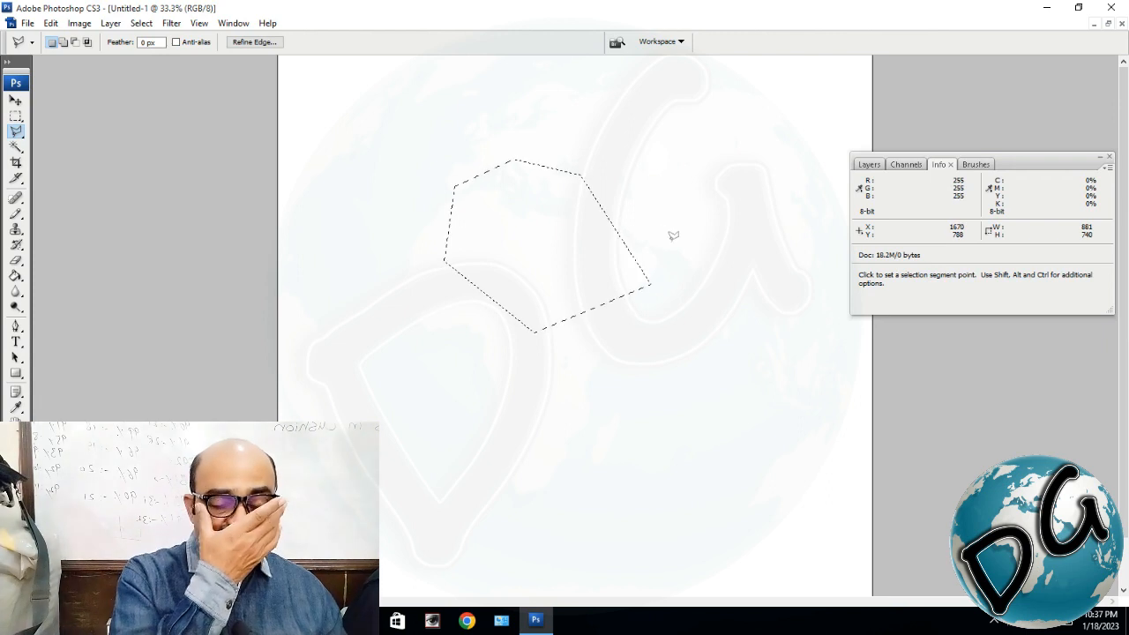
{"action": "key", "text": "alt"}
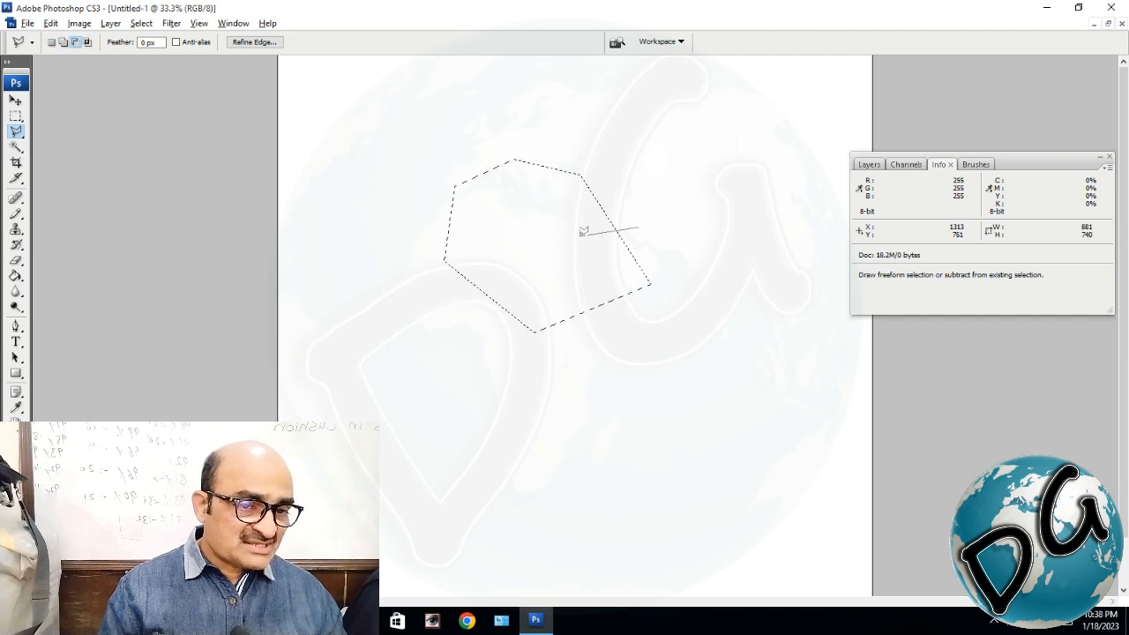
{"action": "left_click", "coordinate": [565, 291]}
{"action": "left_click", "coordinate": [657, 357]}
{"action": "left_click", "coordinate": [697, 287]}
{"action": "left_click", "coordinate": [641, 226]}
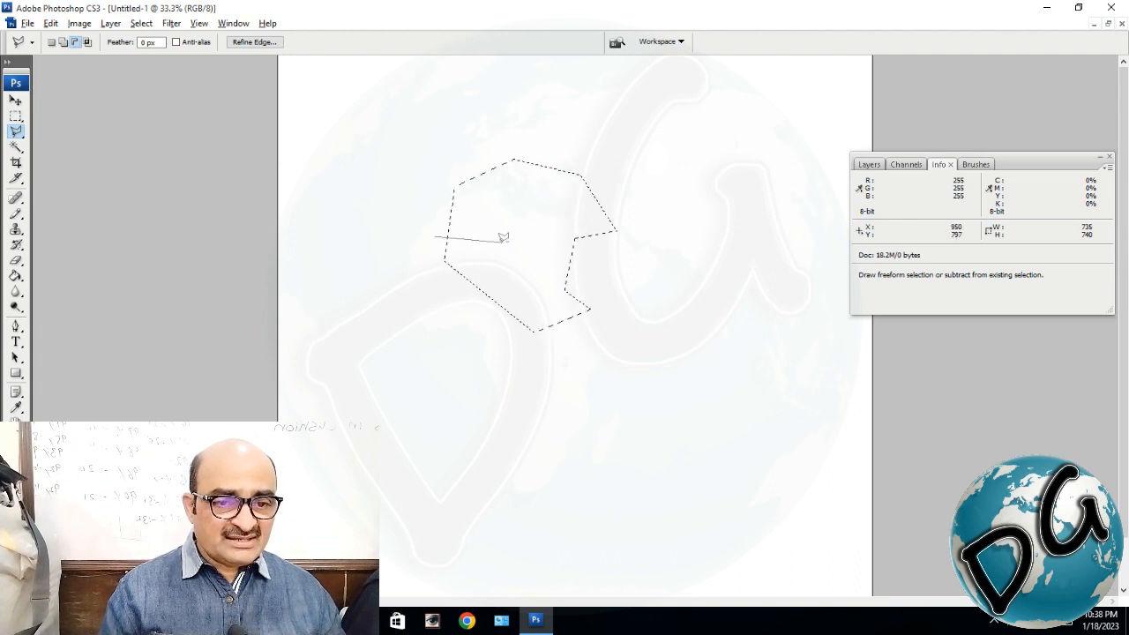
{"action": "left_click", "coordinate": [470, 321]}
{"action": "left_click", "coordinate": [438, 232]}
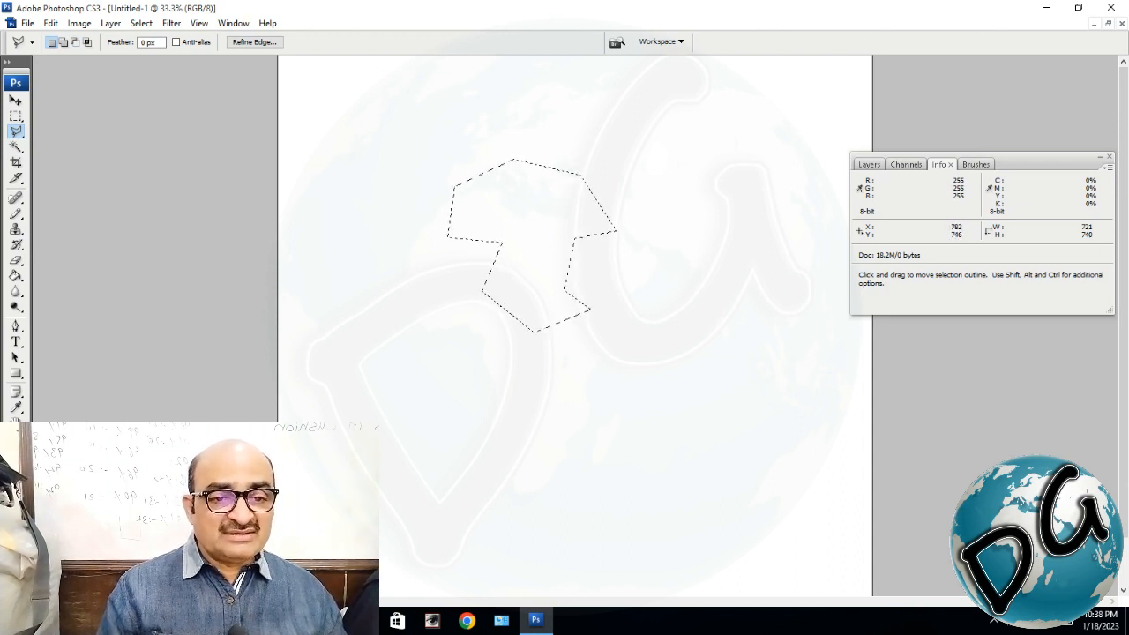
Add a five-sided area to the lower left of the polygonal selection, then deselect everything
{"action": "left_click", "coordinate": [528, 230]}
{"action": "left_click", "coordinate": [535, 308]}
{"action": "left_click", "coordinate": [460, 354]}
{"action": "left_click", "coordinate": [404, 309]}
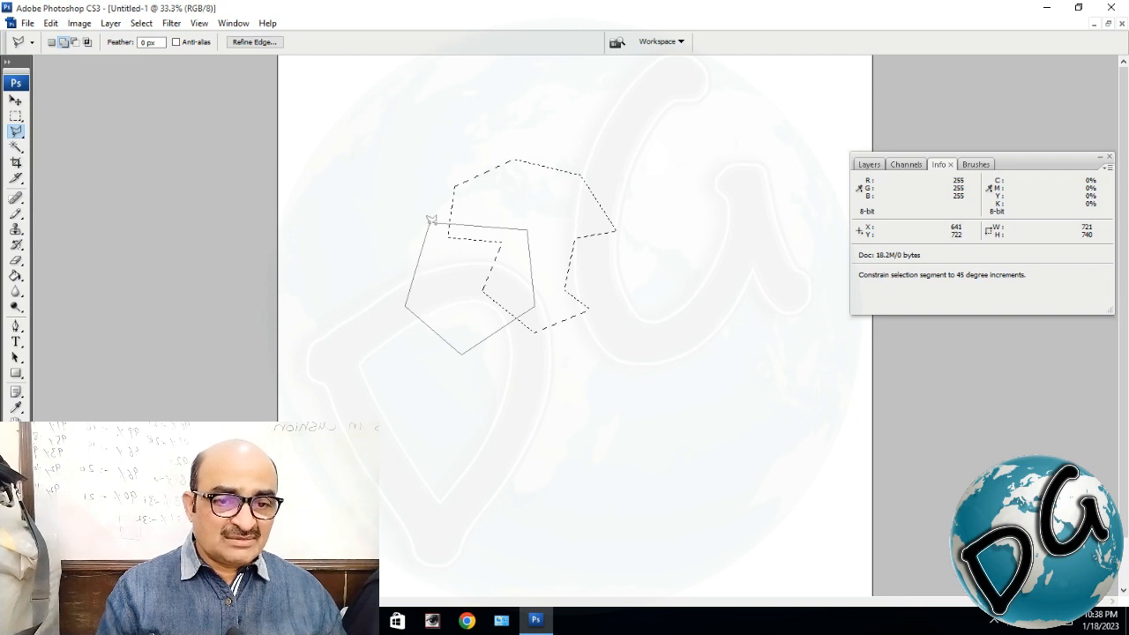
{"action": "left_click", "coordinate": [431, 217]}
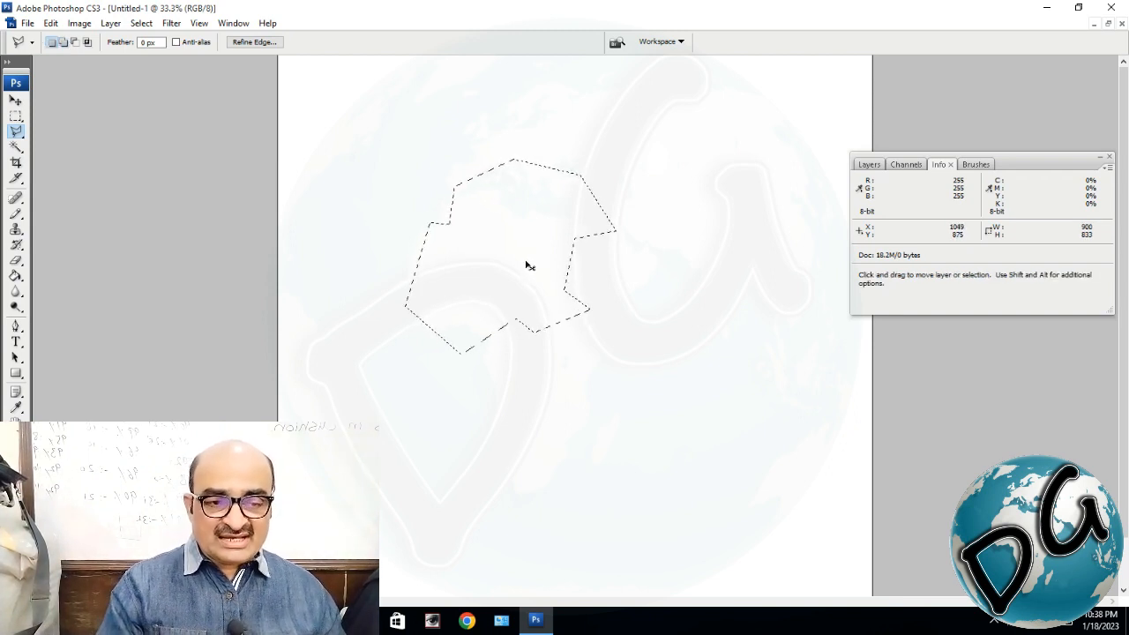
{"action": "key", "text": "ctrl+d"}
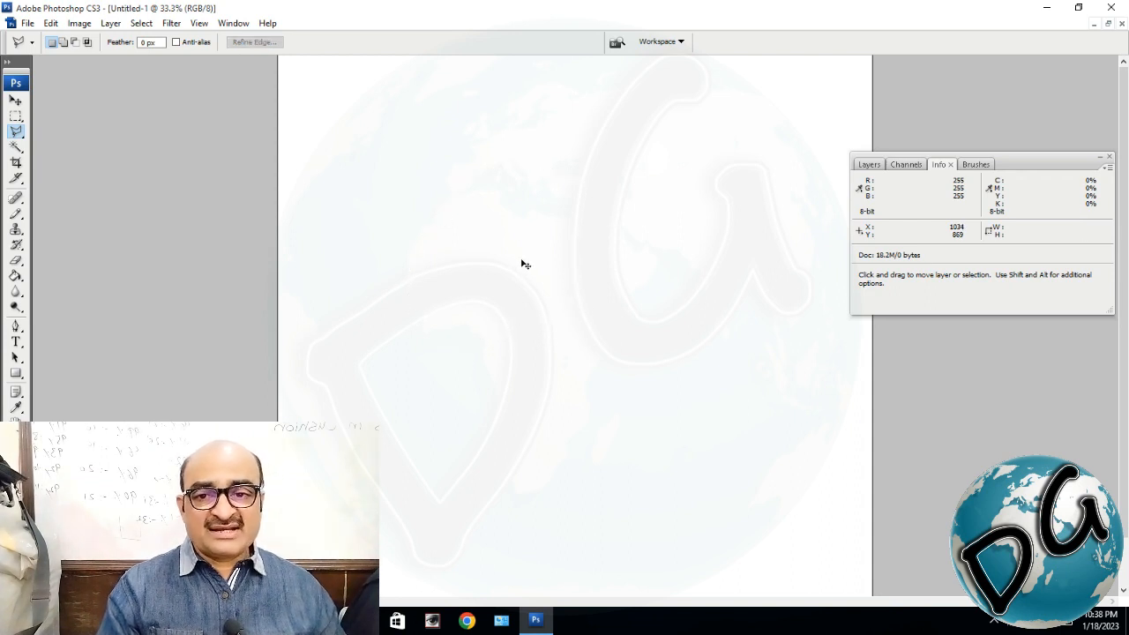
Switch to the Lasso tool and draw a closed freehand selection about 1223 × 1070 px on the canvas
{"action": "left_click", "coordinate": [17, 134]}
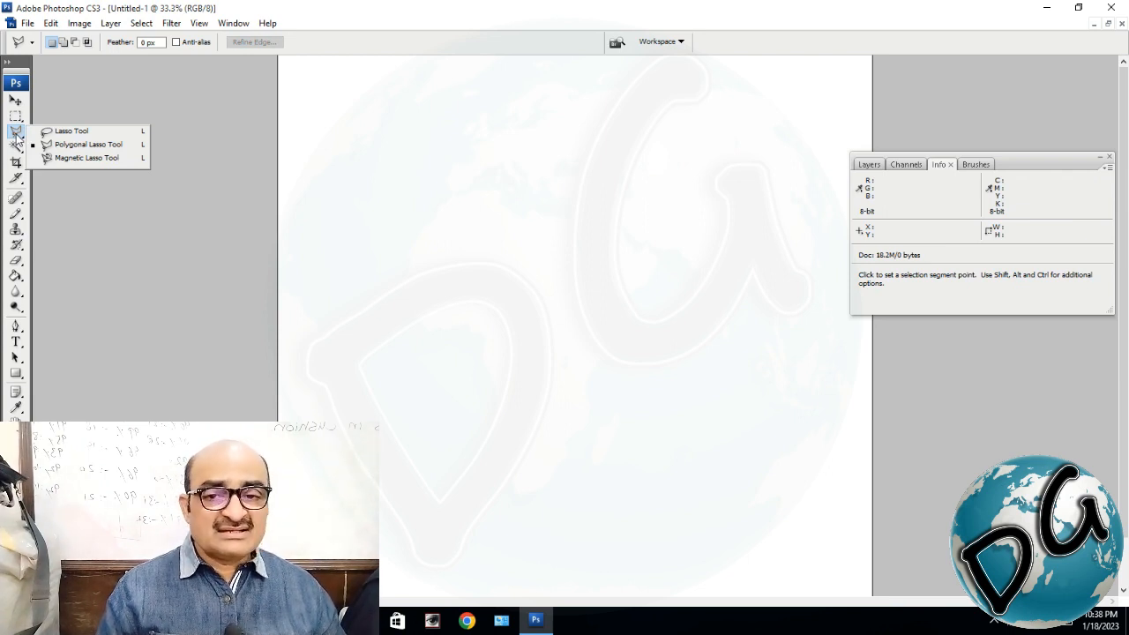
{"action": "left_click", "coordinate": [79, 143]}
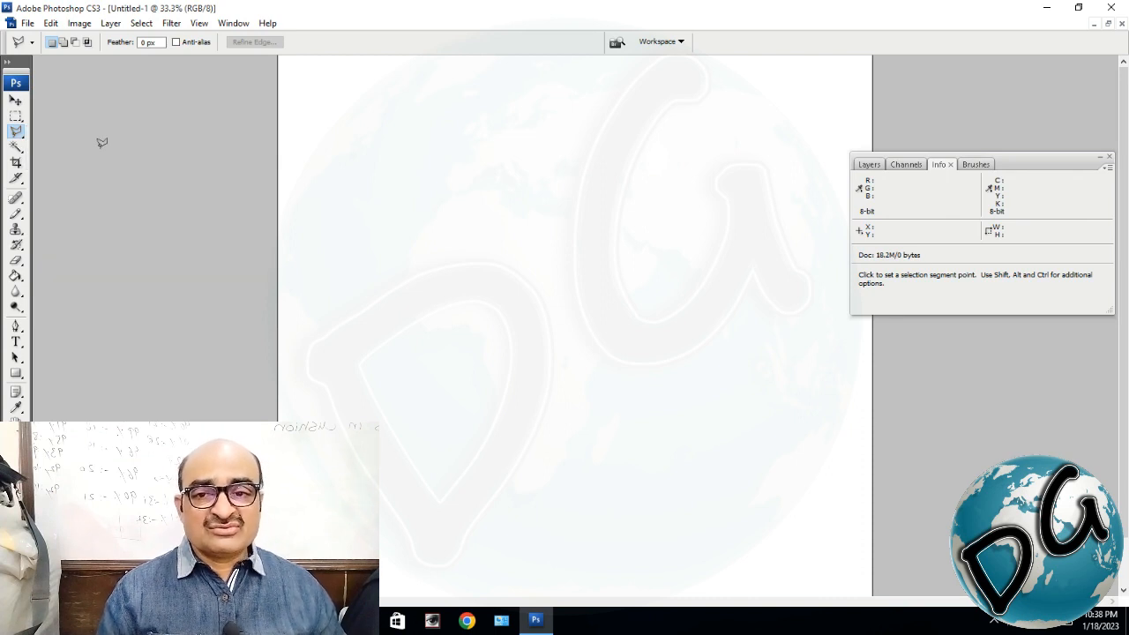
{"action": "right_click", "coordinate": [17, 132]}
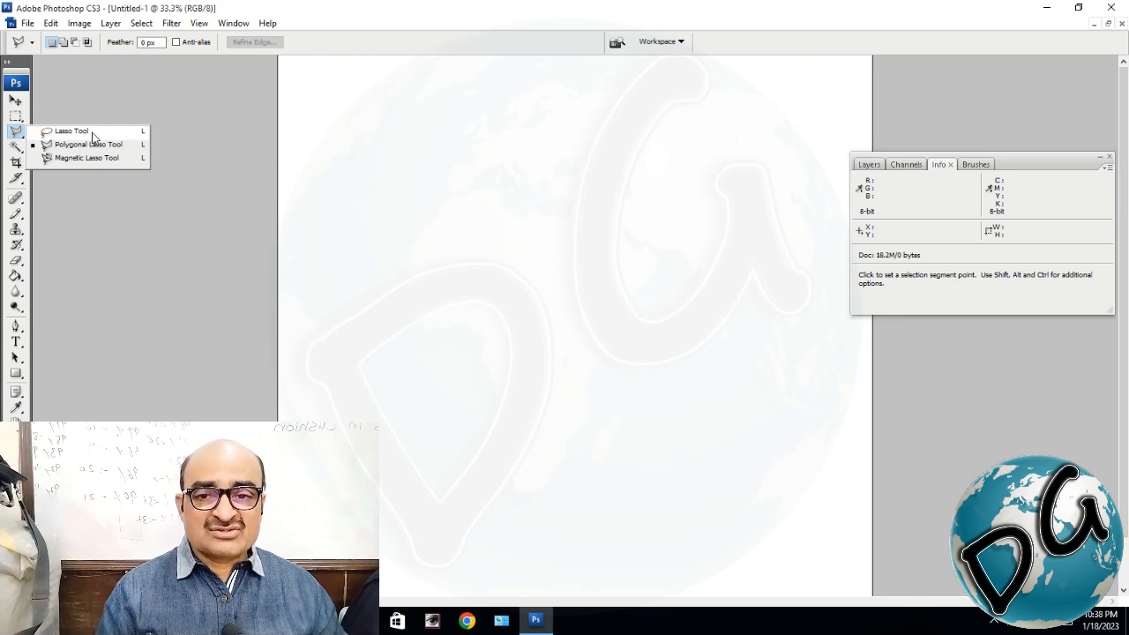
{"action": "left_click", "coordinate": [92, 132]}
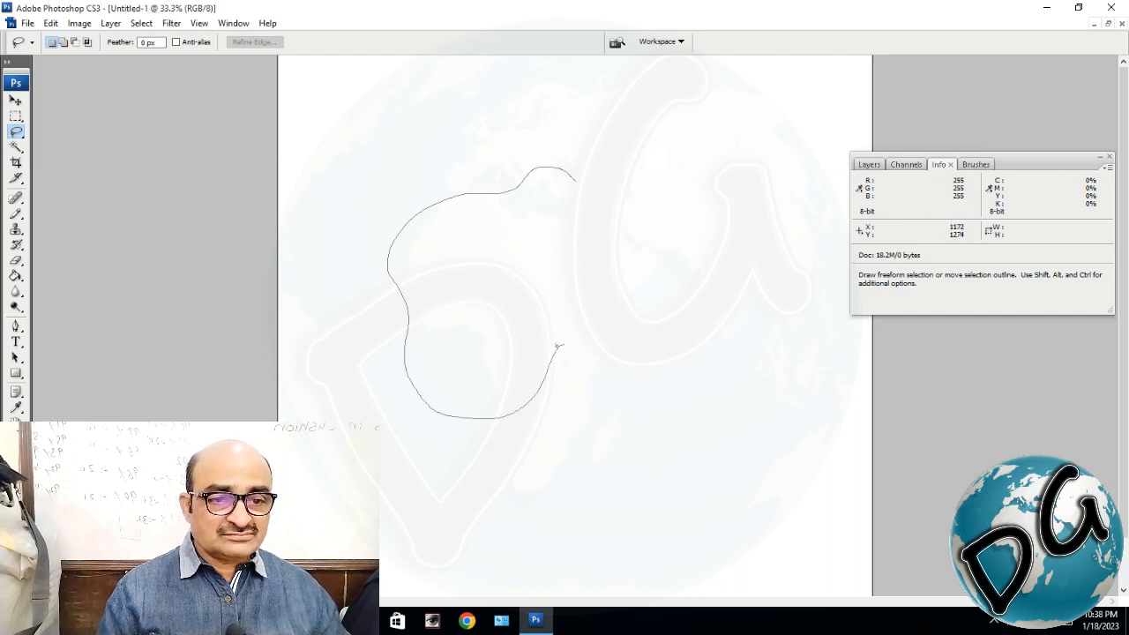
{"action": "left_click_drag", "start_coordinate": [594, 175], "coordinate": [589, 177]}
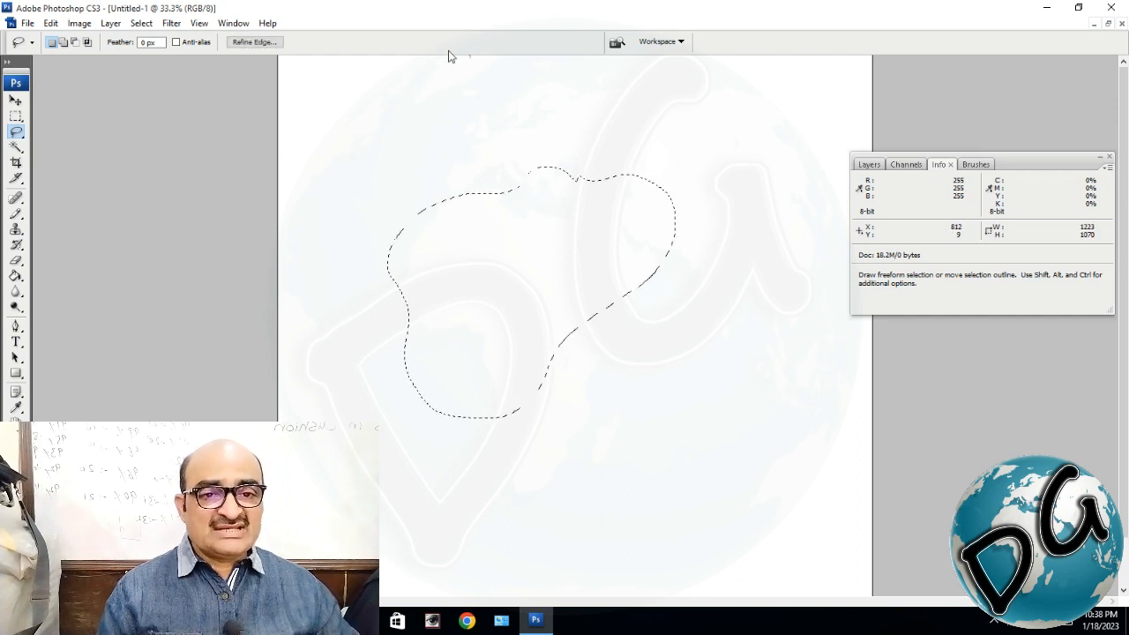
Replace the selection with a larger wavy freehand one about 2141 × 1760 px covering most of the canvas
{"action": "left_click_drag", "start_coordinate": [394, 72], "coordinate": [330, 122]}
{"action": "mouse_move", "coordinate": [326, 270]}
{"action": "left_mouse_down"}
{"action": "mouse_move", "coordinate": [416, 436]}
{"action": "mouse_move", "coordinate": [560, 422]}
{"action": "mouse_move", "coordinate": [698, 479]}
{"action": "mouse_move", "coordinate": [808, 382]}
{"action": "mouse_move", "coordinate": [756, 265]}
{"action": "mouse_move", "coordinate": [660, 206]}
{"action": "mouse_move", "coordinate": [642, 120]}
{"action": "left_mouse_up"}
{"action": "left_click_drag", "start_coordinate": [476, 89], "coordinate": [436, 68]}
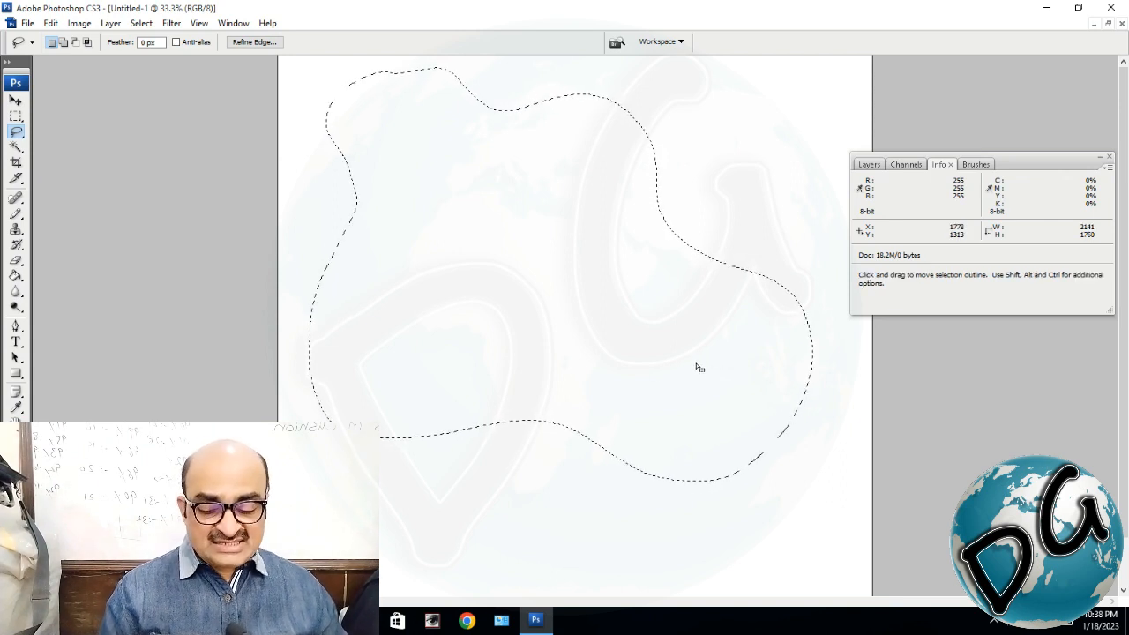
Subtract overlapping freehand areas from the upper right edge and the middle of the selection
{"action": "key", "text": "alt"}
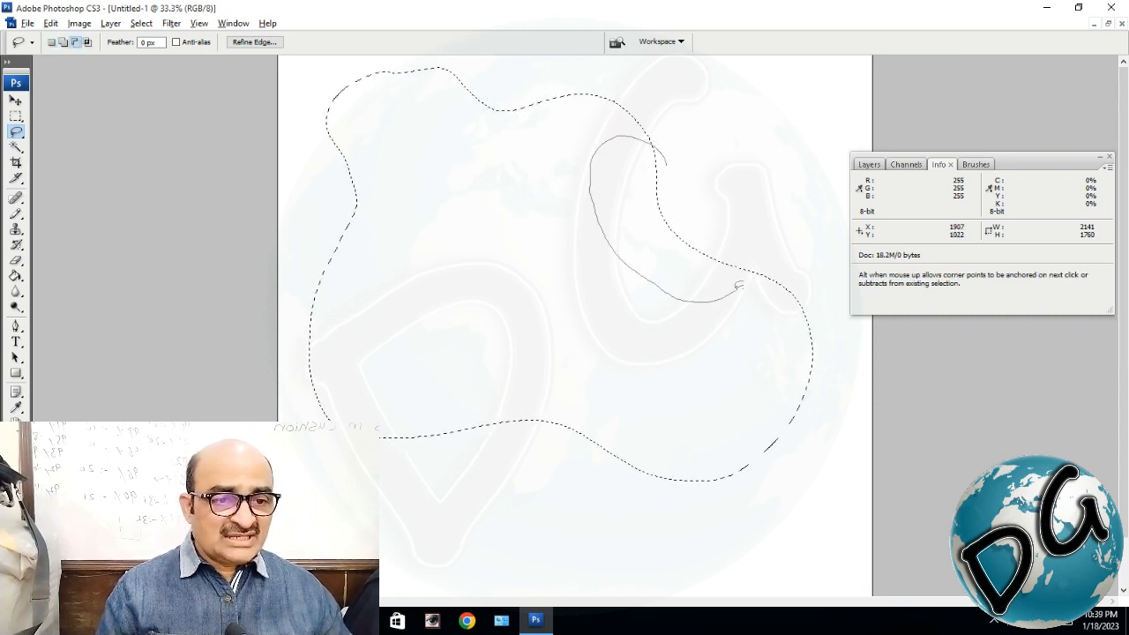
{"action": "left_click_drag", "start_coordinate": [706, 167], "coordinate": [698, 172]}
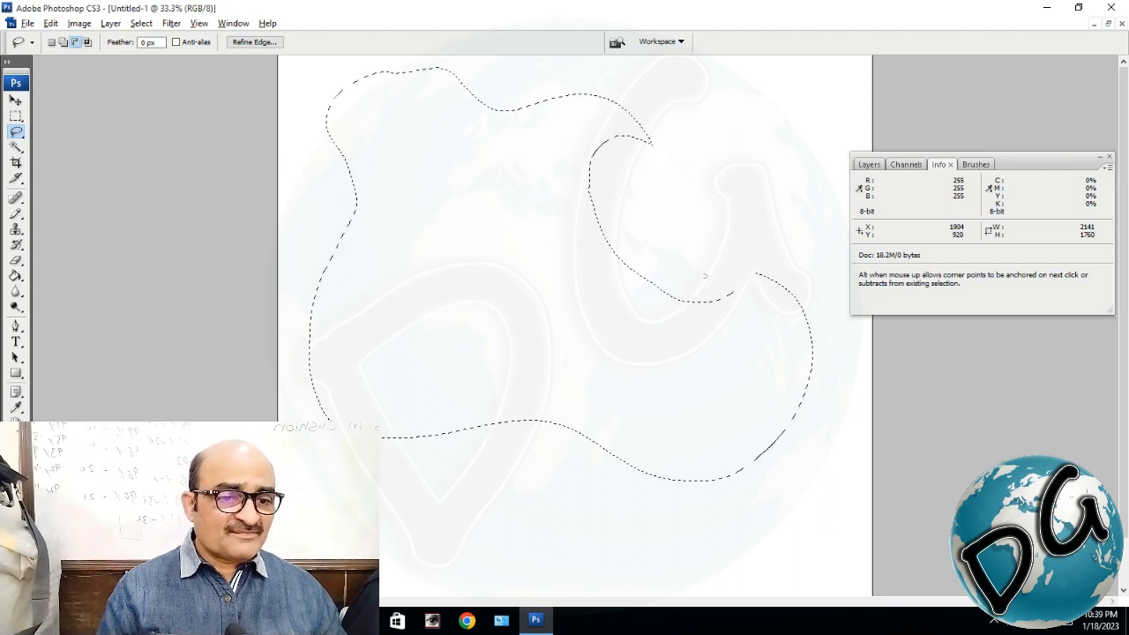
{"action": "mouse_move", "coordinate": [481, 346]}
{"action": "left_mouse_down"}
{"action": "mouse_move", "coordinate": [578, 386]}
{"action": "mouse_move", "coordinate": [670, 351]}
{"action": "mouse_move", "coordinate": [690, 264]}
{"action": "left_mouse_up"}
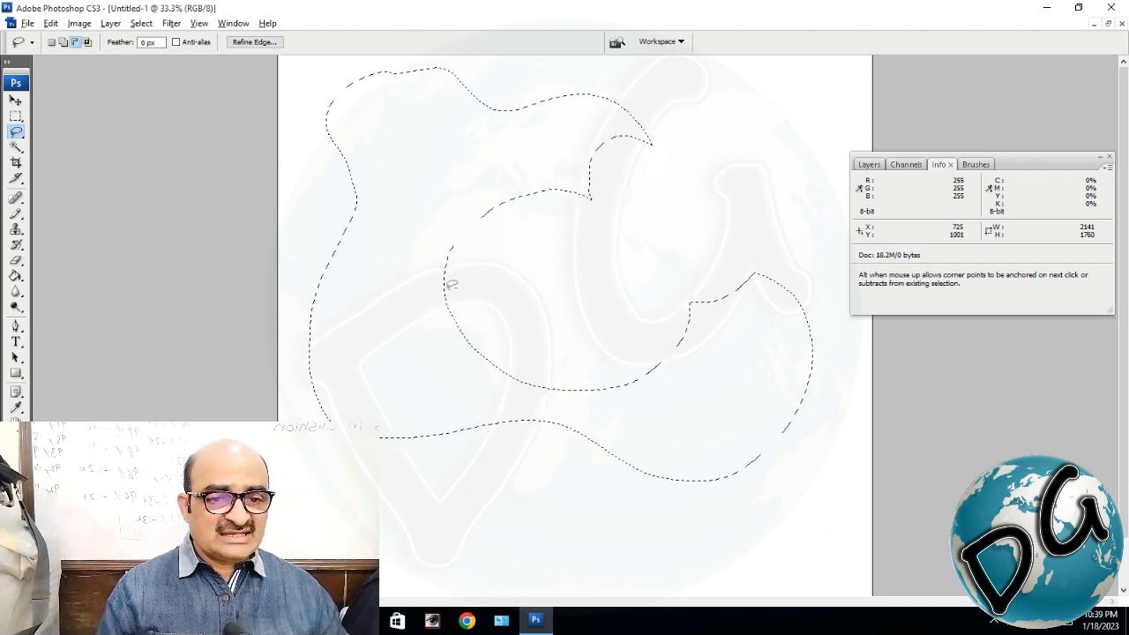
{"action": "mouse_move", "coordinate": [505, 190]}
{"action": "left_mouse_down"}
{"action": "mouse_move", "coordinate": [415, 162]}
{"action": "mouse_move", "coordinate": [352, 260]}
{"action": "mouse_move", "coordinate": [338, 357]}
{"action": "mouse_move", "coordinate": [418, 397]}
{"action": "mouse_move", "coordinate": [518, 401]}
{"action": "left_mouse_up"}
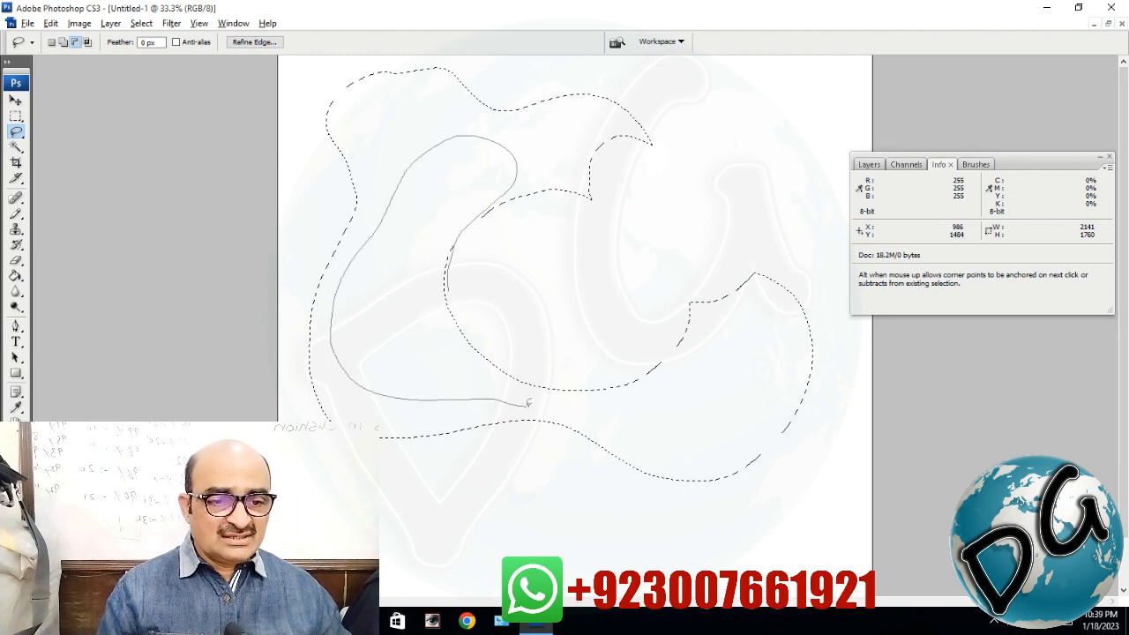
{"action": "mouse_move", "coordinate": [649, 389]}
{"action": "left_mouse_down"}
{"action": "mouse_move", "coordinate": [667, 314]}
{"action": "mouse_move", "coordinate": [571, 265]}
{"action": "left_mouse_up"}
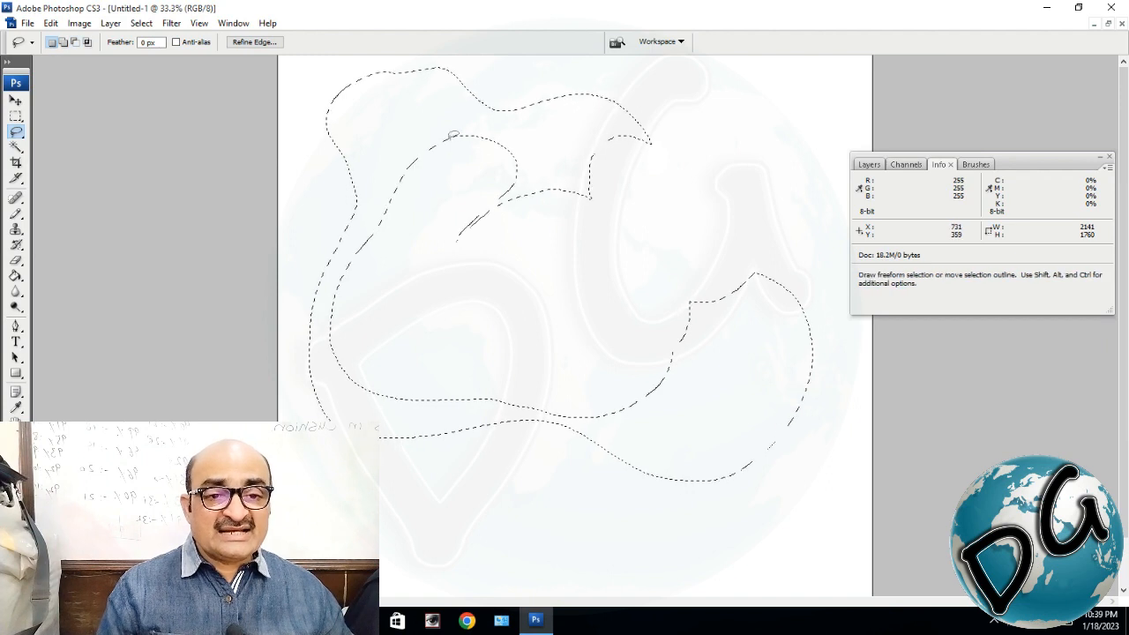
Add freehand areas to the selection to fill the middle cutout and extend its upper right and bottom edges
{"action": "left_click_drag", "start_coordinate": [432, 125], "coordinate": [558, 136]}
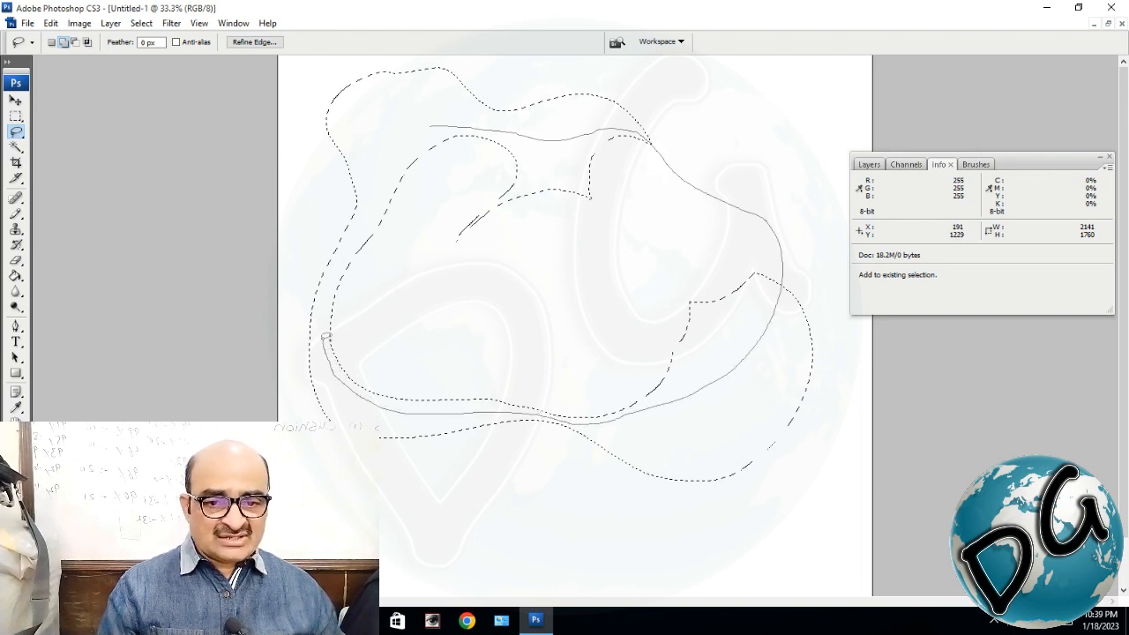
{"action": "left_click_drag", "start_coordinate": [366, 212], "coordinate": [414, 126]}
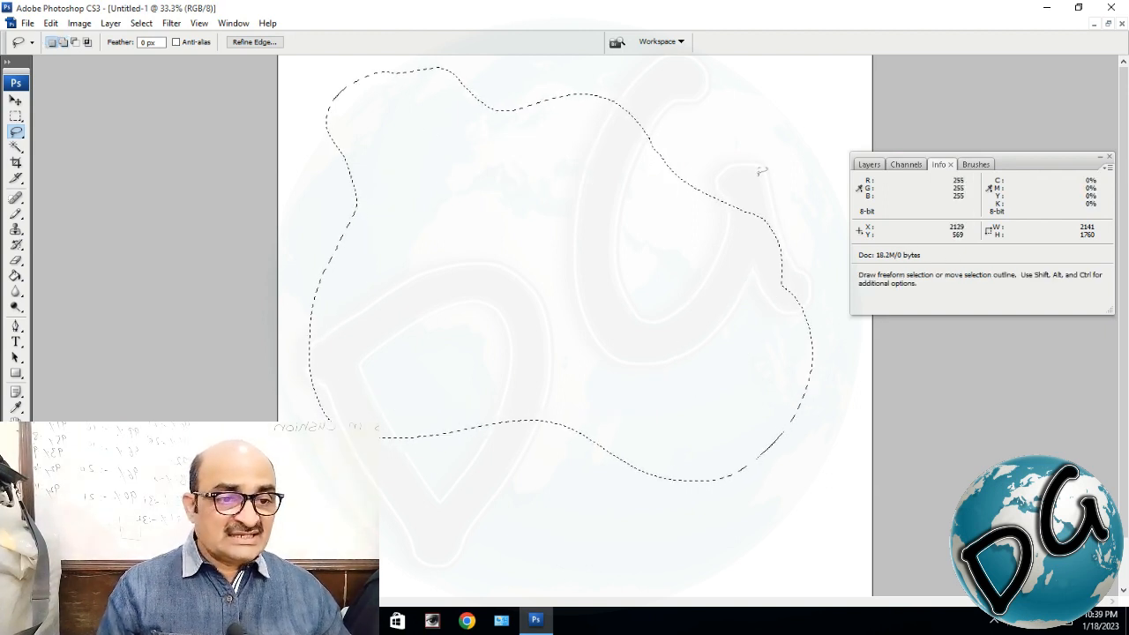
{"action": "mouse_move", "coordinate": [604, 100]}
{"action": "left_mouse_down"}
{"action": "mouse_move", "coordinate": [701, 167]}
{"action": "mouse_move", "coordinate": [769, 163]}
{"action": "left_mouse_up"}
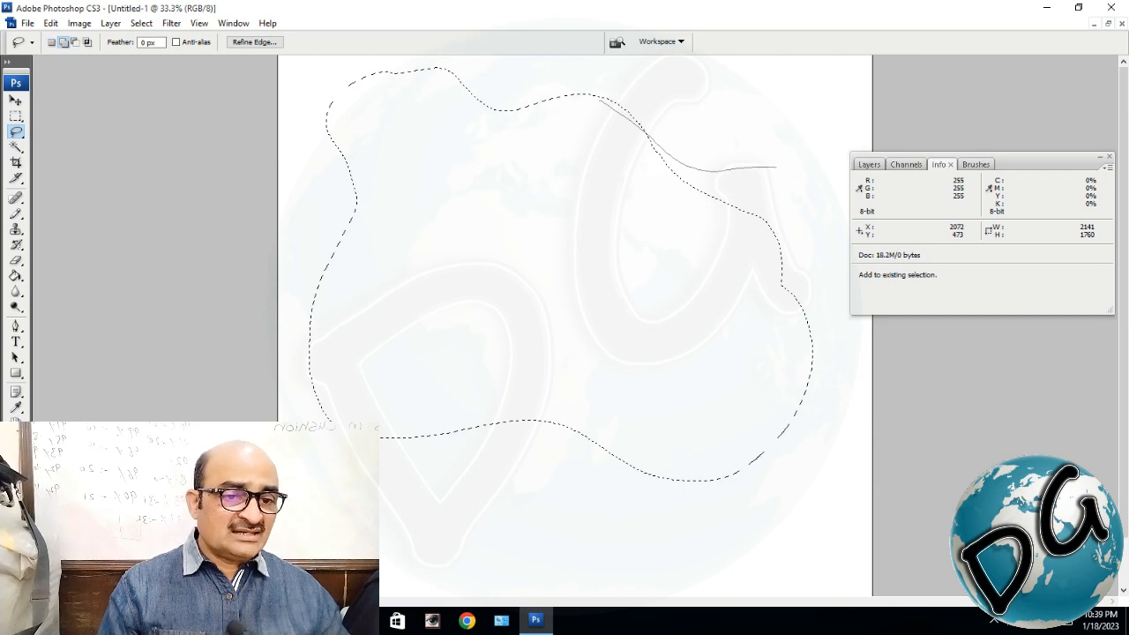
{"action": "mouse_move", "coordinate": [796, 296]}
{"action": "left_mouse_down"}
{"action": "mouse_move", "coordinate": [725, 333]}
{"action": "mouse_move", "coordinate": [628, 267]}
{"action": "mouse_move", "coordinate": [586, 185]}
{"action": "left_mouse_up"}
{"action": "left_click_drag", "start_coordinate": [465, 394], "coordinate": [520, 395]}
{"action": "left_click_drag", "start_coordinate": [397, 425], "coordinate": [399, 432]}
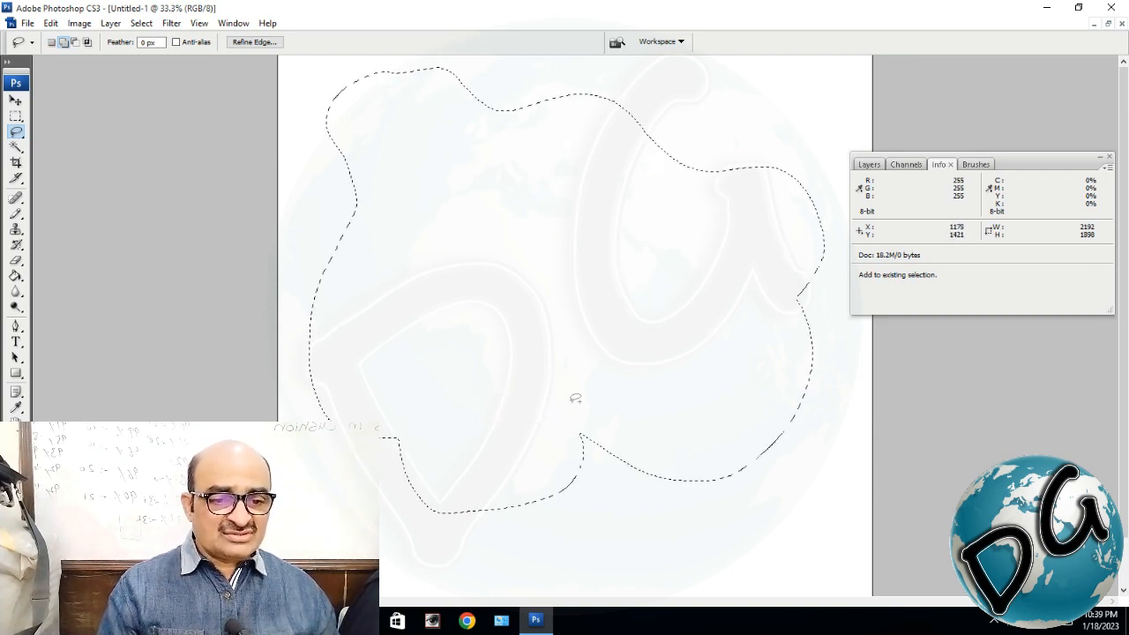
Subtract freehand areas from the selection's lower right edge and two holes from its interior, then deselect everything
{"action": "key", "text": "alt"}
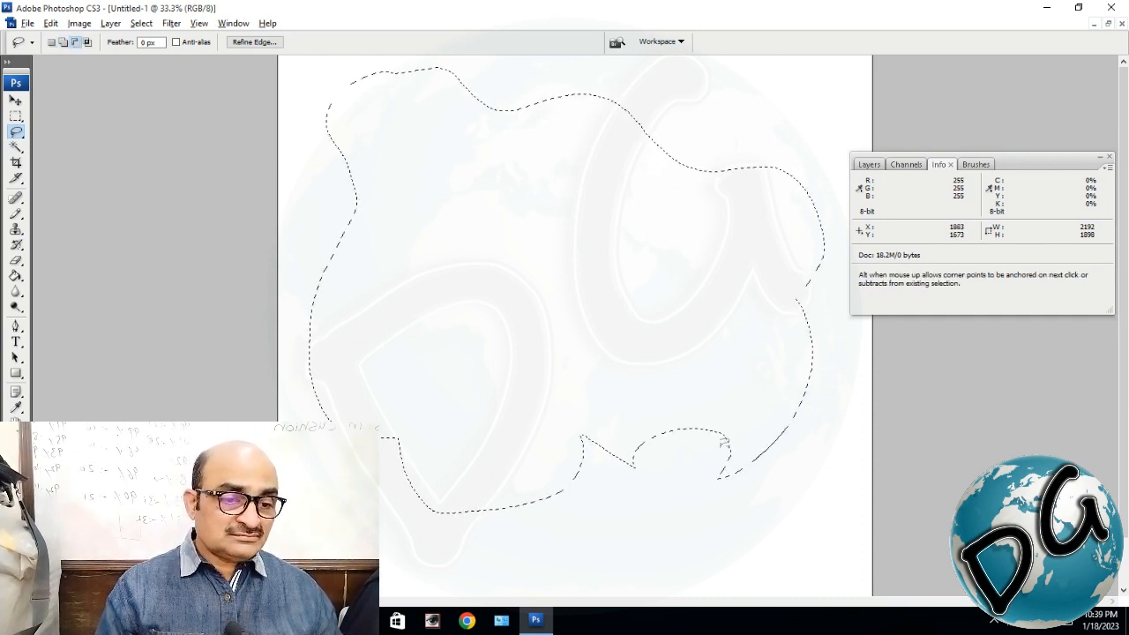
{"action": "mouse_move", "coordinate": [634, 315]}
{"action": "left_mouse_down"}
{"action": "mouse_move", "coordinate": [668, 368]}
{"action": "mouse_move", "coordinate": [756, 326]}
{"action": "left_mouse_up"}
{"action": "left_click_drag", "start_coordinate": [711, 275], "coordinate": [681, 282]}
{"action": "mouse_move", "coordinate": [524, 300]}
{"action": "left_mouse_down"}
{"action": "mouse_move", "coordinate": [585, 319]}
{"action": "mouse_move", "coordinate": [494, 309]}
{"action": "left_mouse_up"}
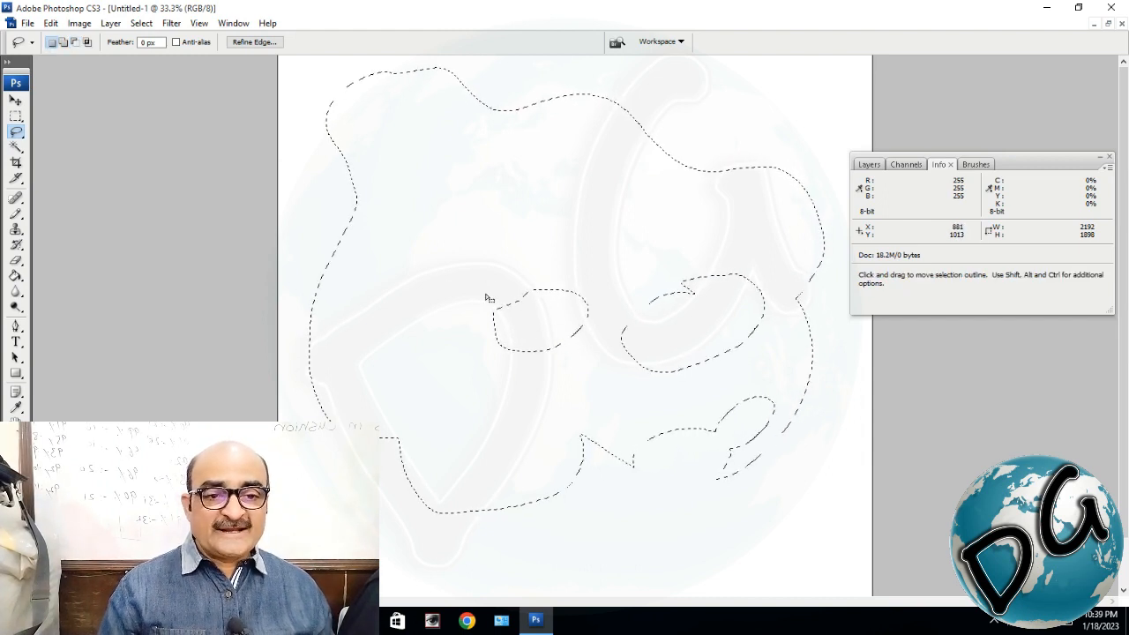
{"action": "key", "text": "ctrl+d"}
Draw an elliptical marquee selection about 1111 × 1030 px and fill it with the blue foreground colour
{"action": "right_click", "coordinate": [15, 132]}
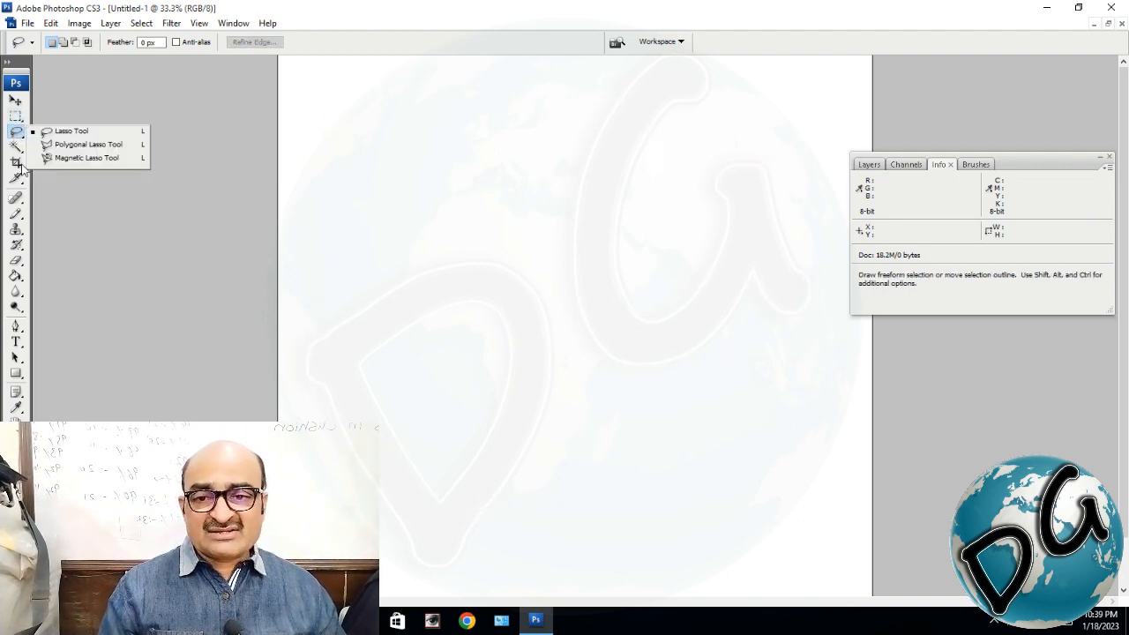
{"action": "left_click", "coordinate": [16, 115]}
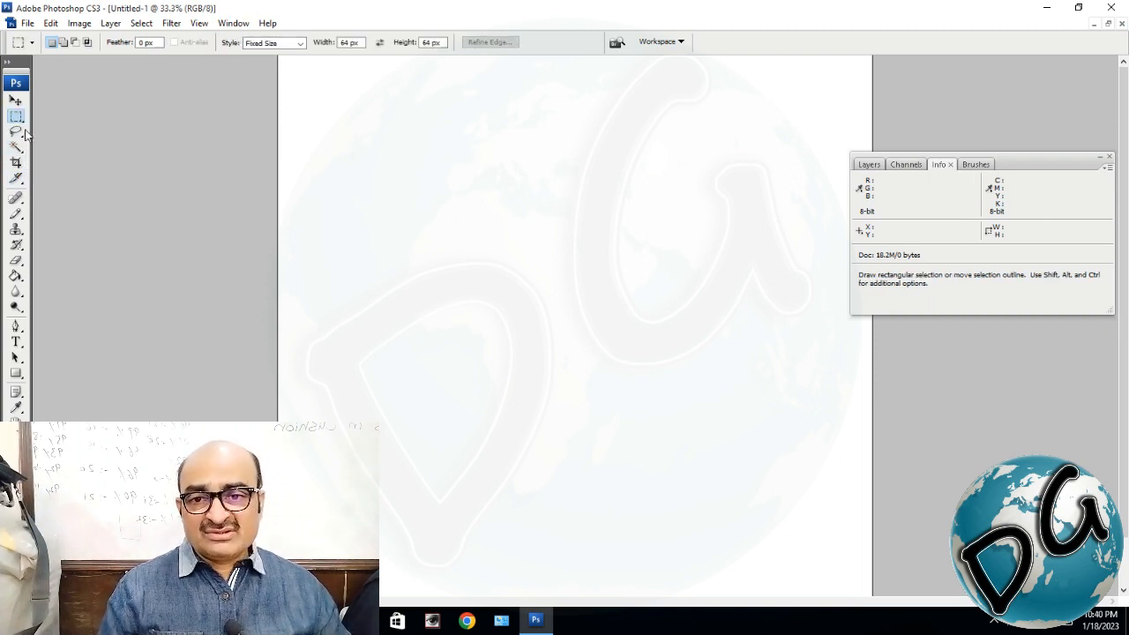
{"action": "right_click", "coordinate": [16, 117]}
{"action": "left_click", "coordinate": [82, 131]}
{"action": "left_click_drag", "start_coordinate": [486, 209], "coordinate": [745, 446]}
{"action": "key", "text": "alt+BackSpace"}
Invert the elliptical selection and paint around the blue ellipse's sides and bottom with the 800 px Pencil in red f50000, ending with everything deselected
{"action": "left_click_drag", "start_coordinate": [560, 348], "coordinate": [515, 239]}
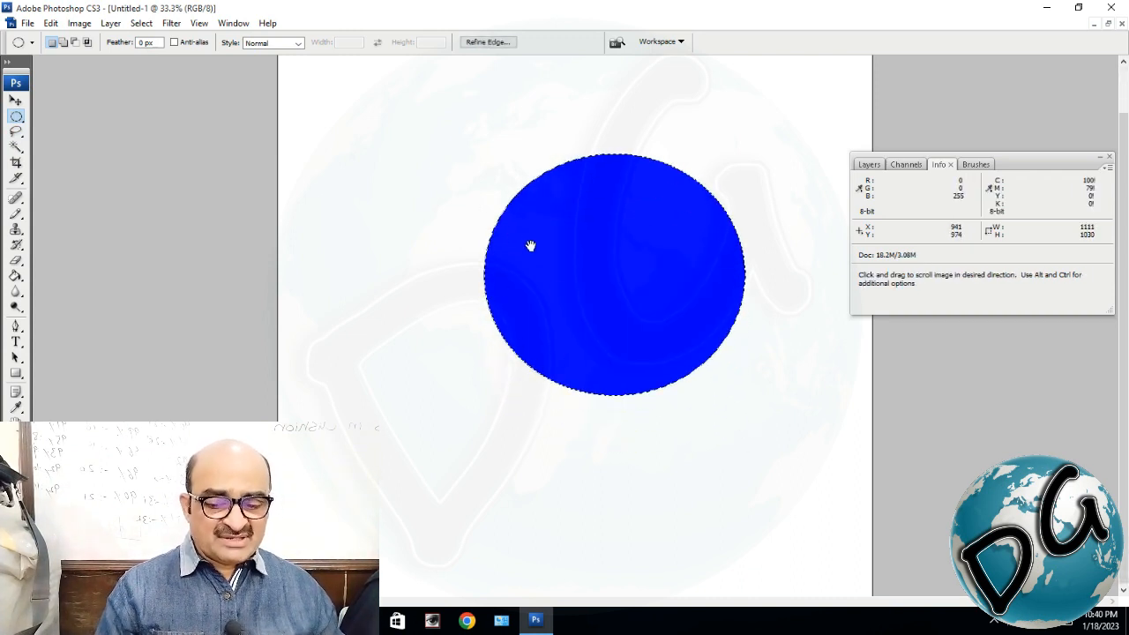
{"action": "key", "text": "ctrl+shift+i"}
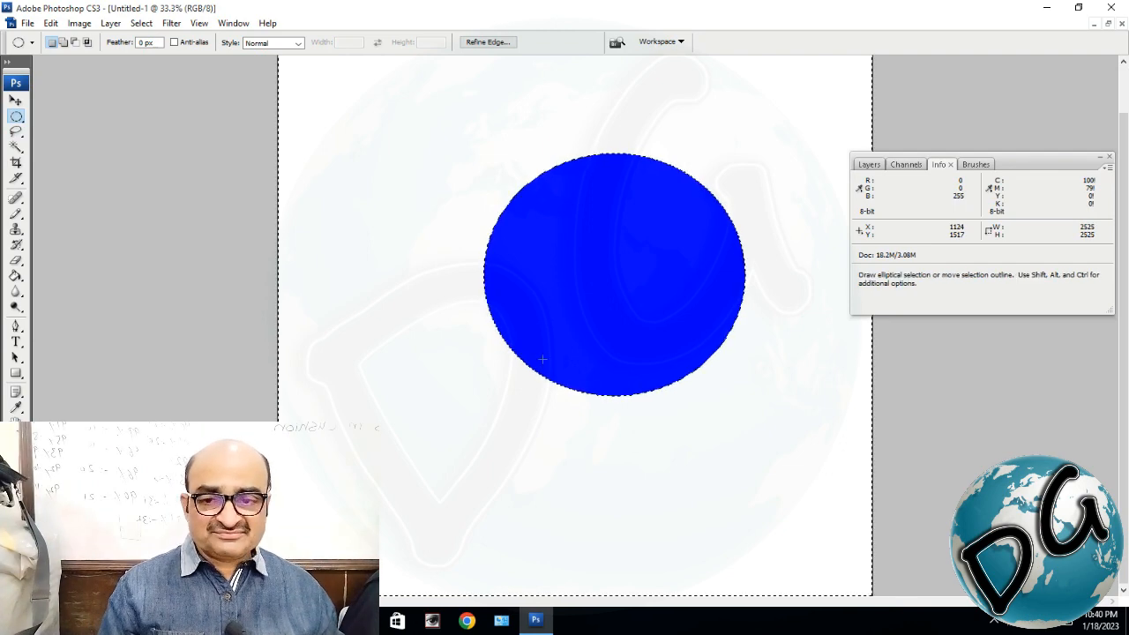
{"action": "left_click", "coordinate": [16, 214]}
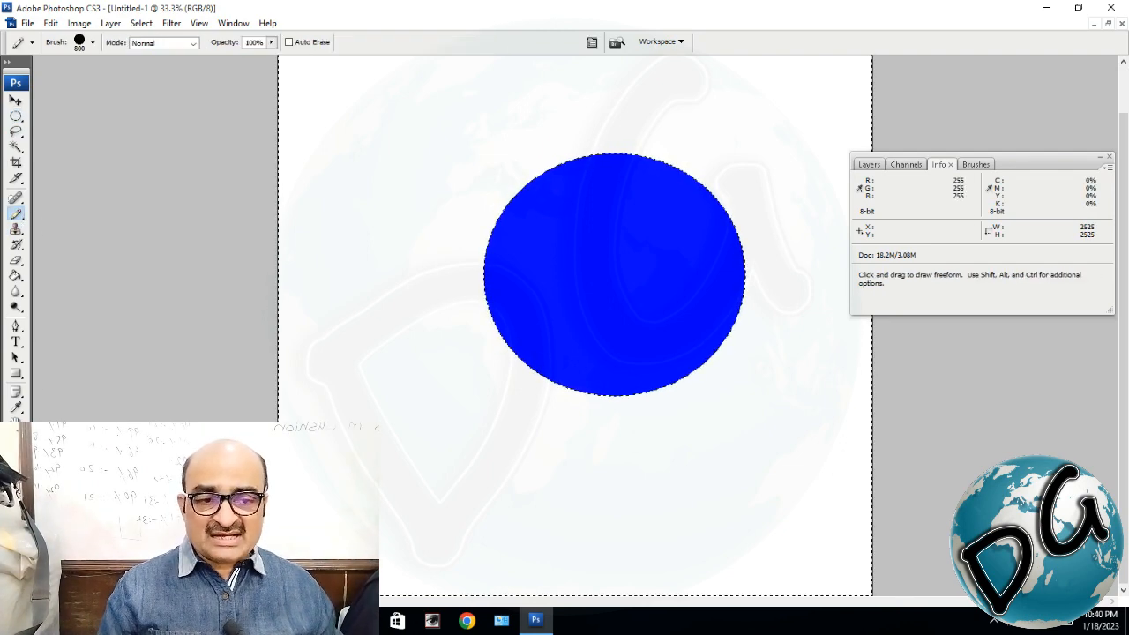
{"action": "left_click", "coordinate": [13, 464]}
{"action": "left_click", "coordinate": [557, 165]}
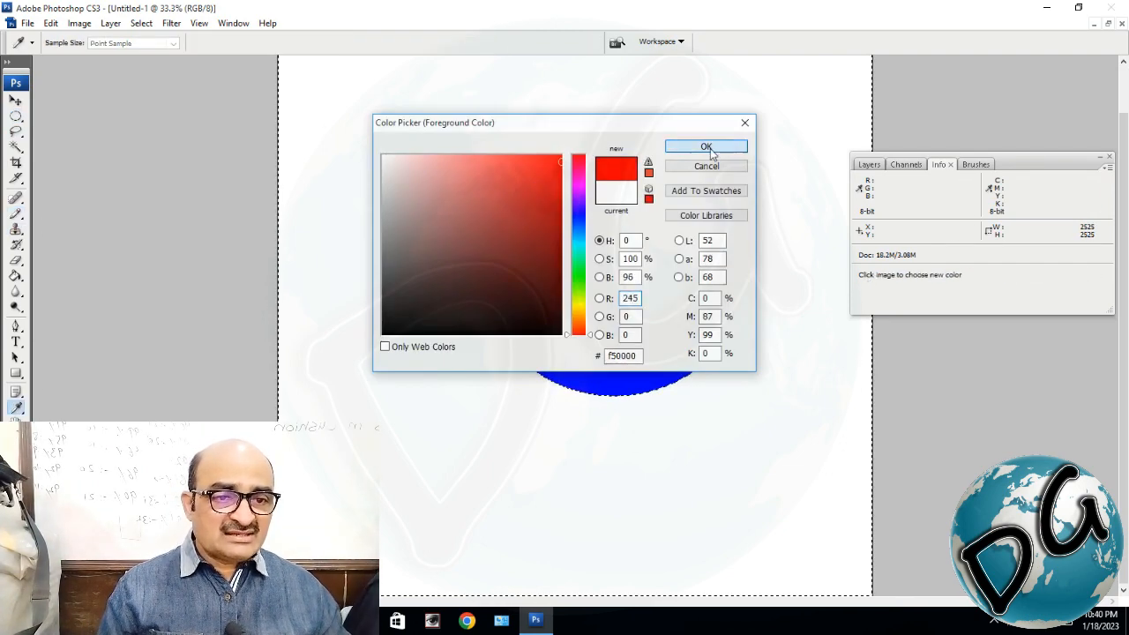
{"action": "left_click", "coordinate": [708, 149]}
{"action": "mouse_move", "coordinate": [552, 256]}
{"action": "left_mouse_down"}
{"action": "mouse_move", "coordinate": [500, 262]}
{"action": "mouse_move", "coordinate": [494, 313]}
{"action": "mouse_move", "coordinate": [535, 375]}
{"action": "mouse_move", "coordinate": [630, 385]}
{"action": "mouse_move", "coordinate": [668, 294]}
{"action": "left_mouse_up"}
{"action": "key", "text": "ctrl+d"}
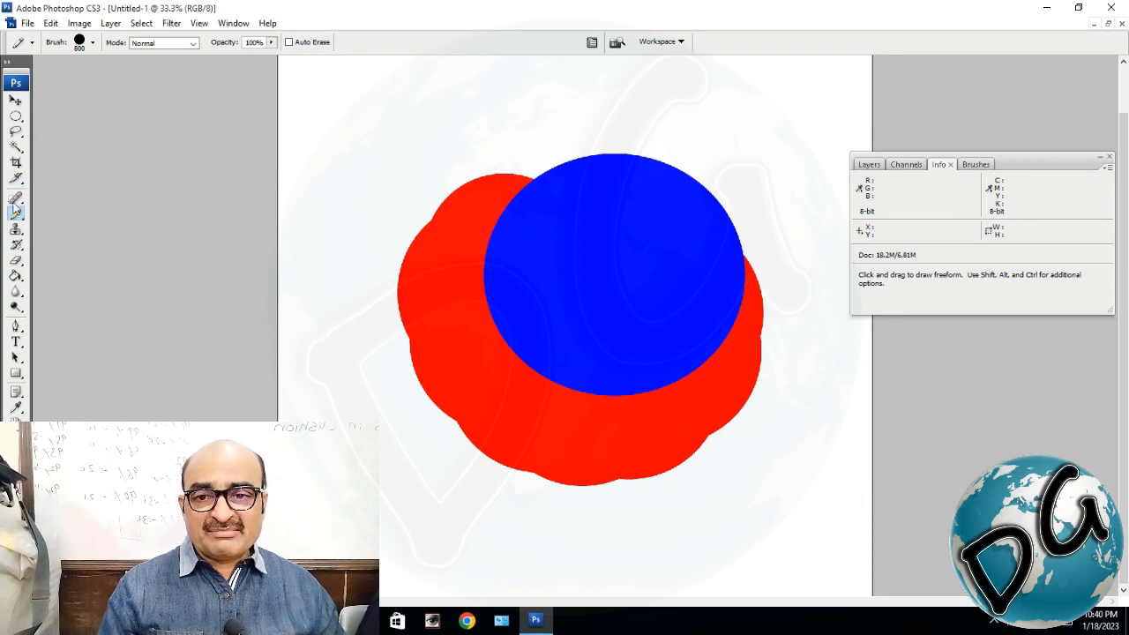
Start a Magnetic Lasso outline at the upper-left junction of the red and blue shapes and trace down the ellipse's left edge
{"action": "left_click", "coordinate": [16, 148]}
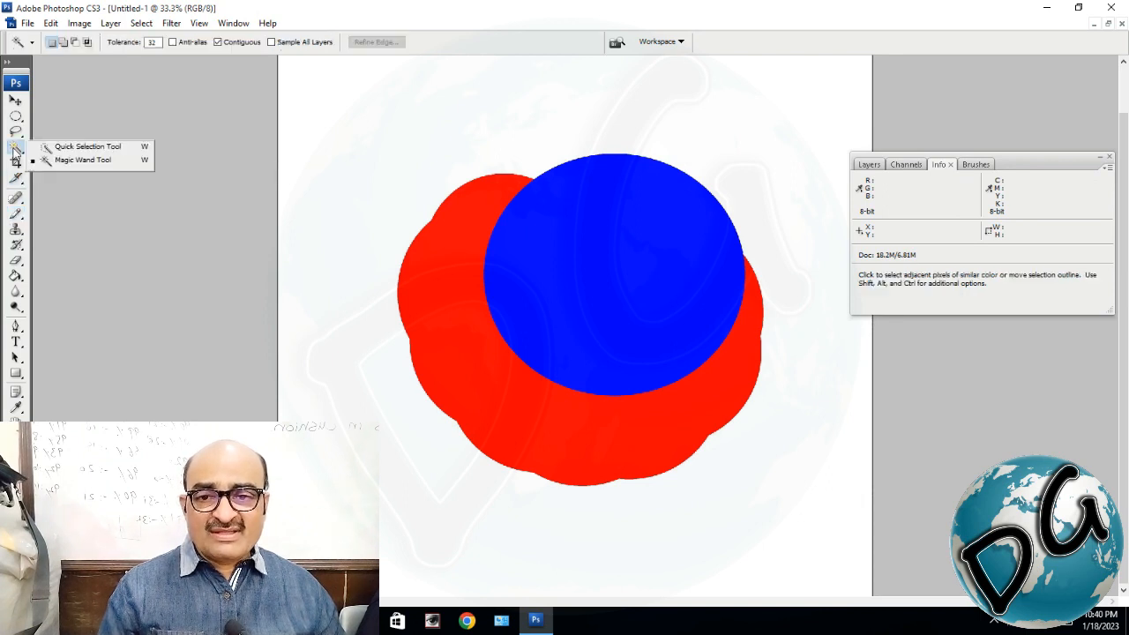
{"action": "left_click", "coordinate": [88, 163]}
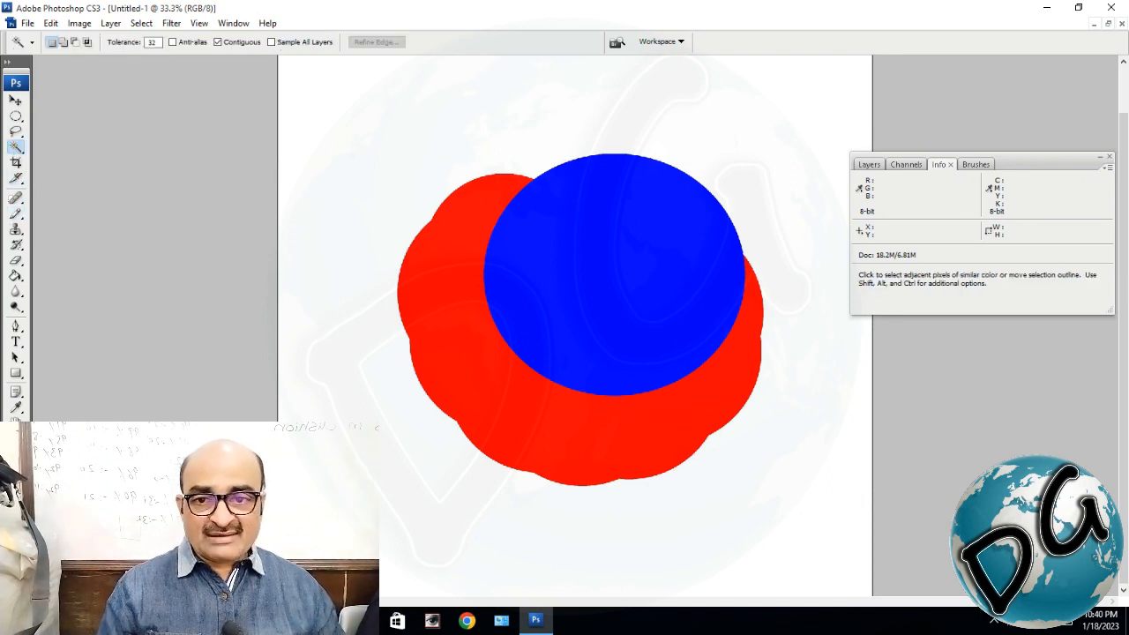
{"action": "left_click", "coordinate": [16, 131]}
{"action": "left_click", "coordinate": [80, 155]}
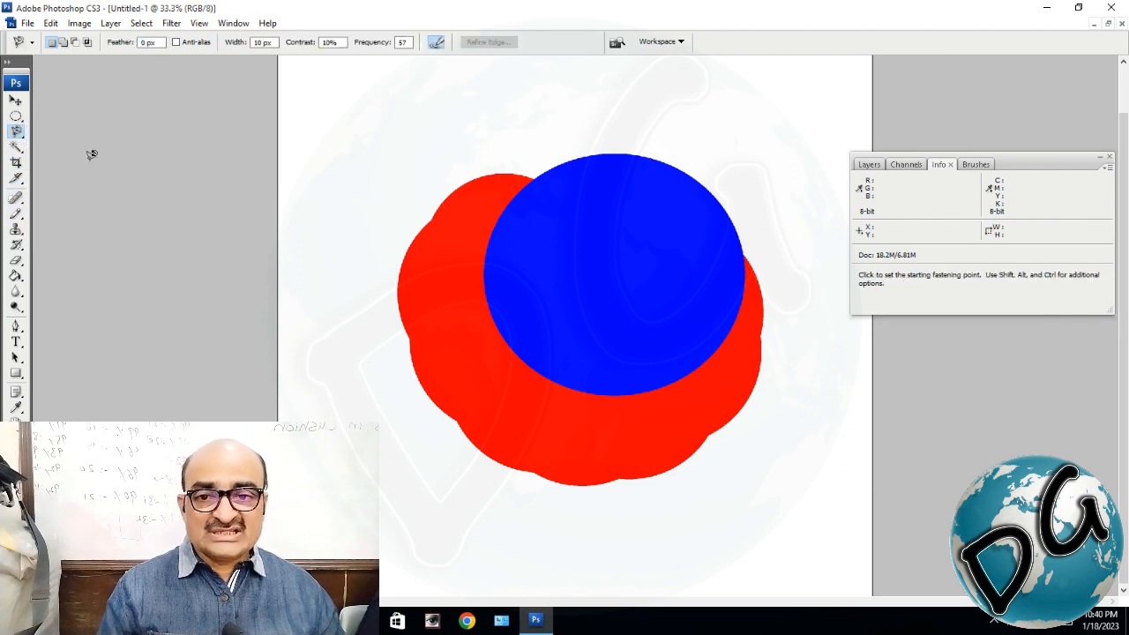
{"action": "left_click", "coordinate": [610, 244], "text": "ctrl"}
{"action": "scroll", "coordinate": [485, 208], "scroll_direction": "down", "scroll_amount": 2}
{"action": "scroll", "coordinate": [390, 159], "scroll_direction": "up", "scroll_amount": 1}
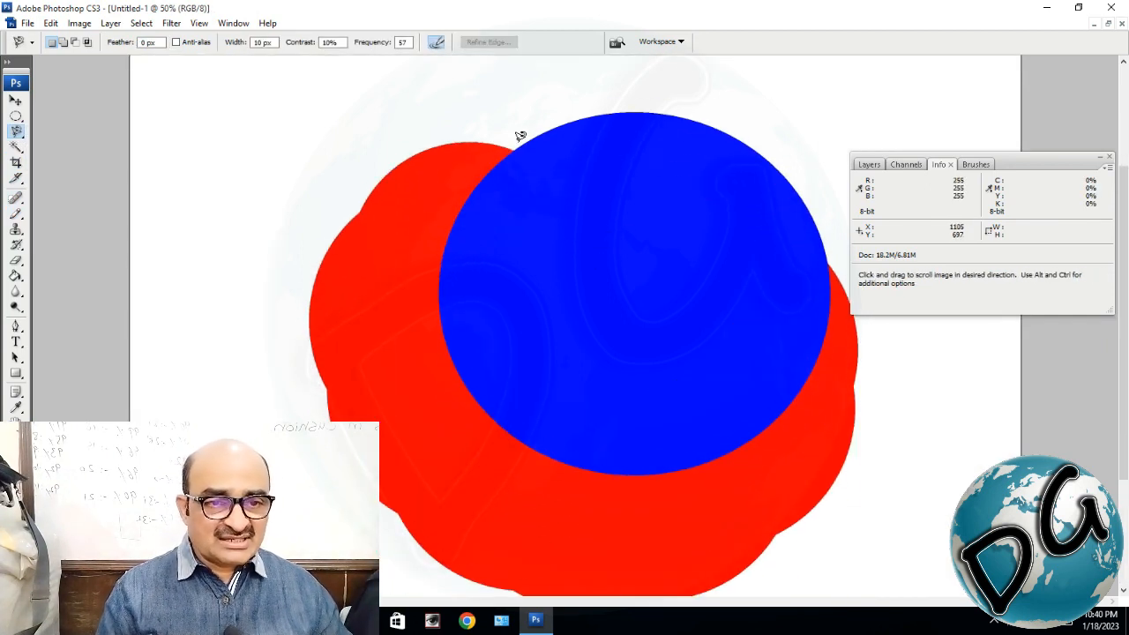
{"action": "left_click_drag", "start_coordinate": [630, 116], "coordinate": [178, 256]}
{"action": "left_click_drag", "start_coordinate": [464, 119], "coordinate": [557, 135]}
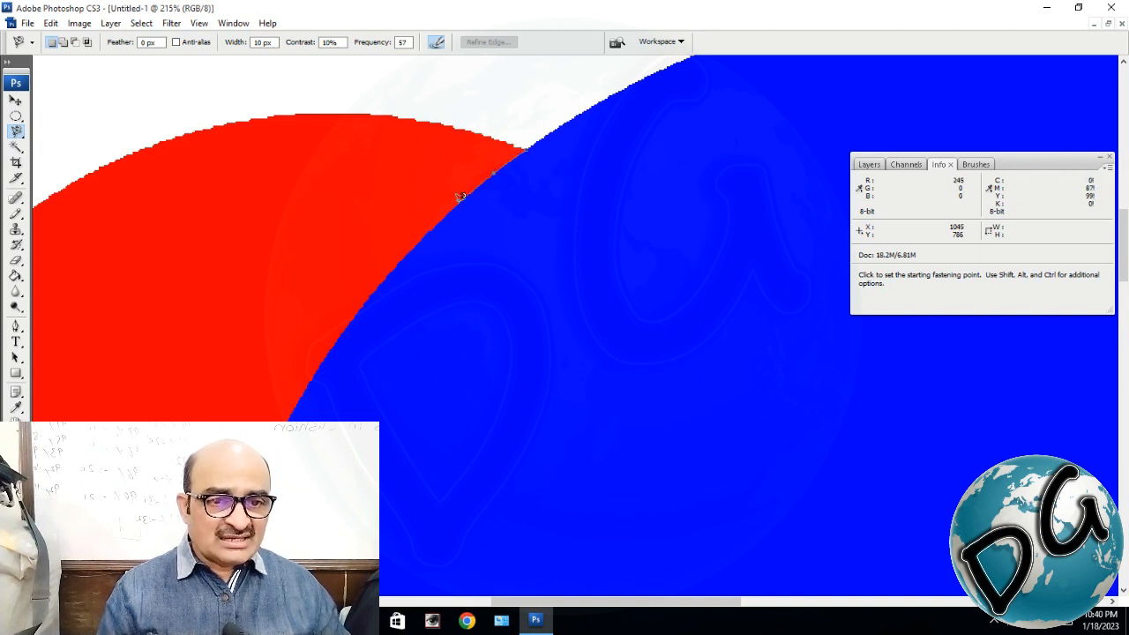
{"action": "left_click", "coordinate": [415, 237]}
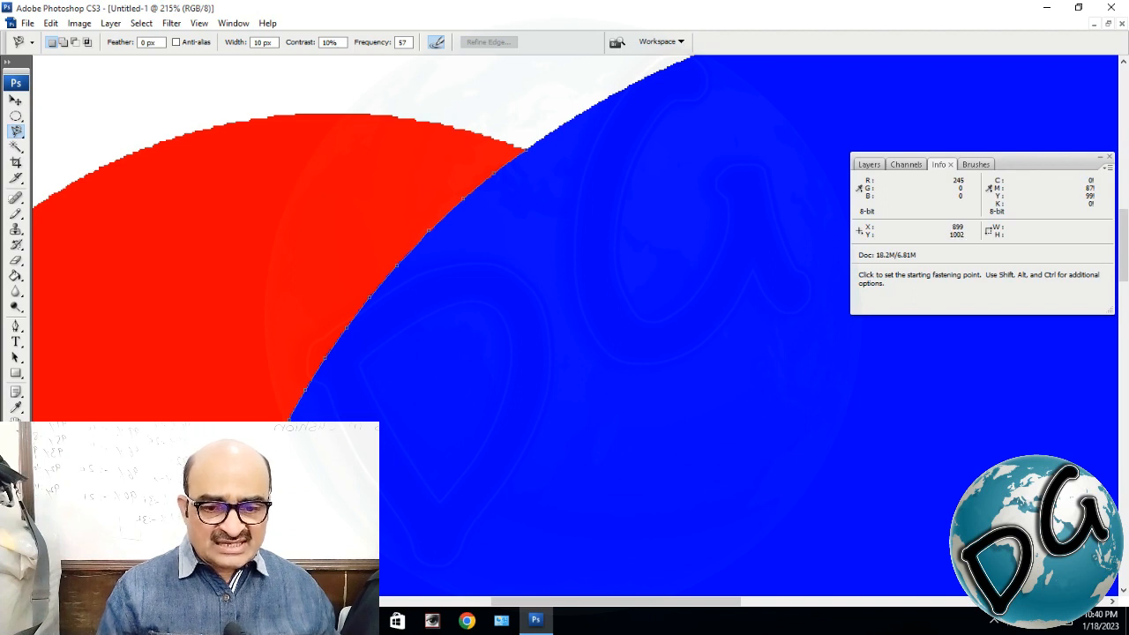
{"action": "left_click_drag", "start_coordinate": [240, 545], "coordinate": [303, 118]}
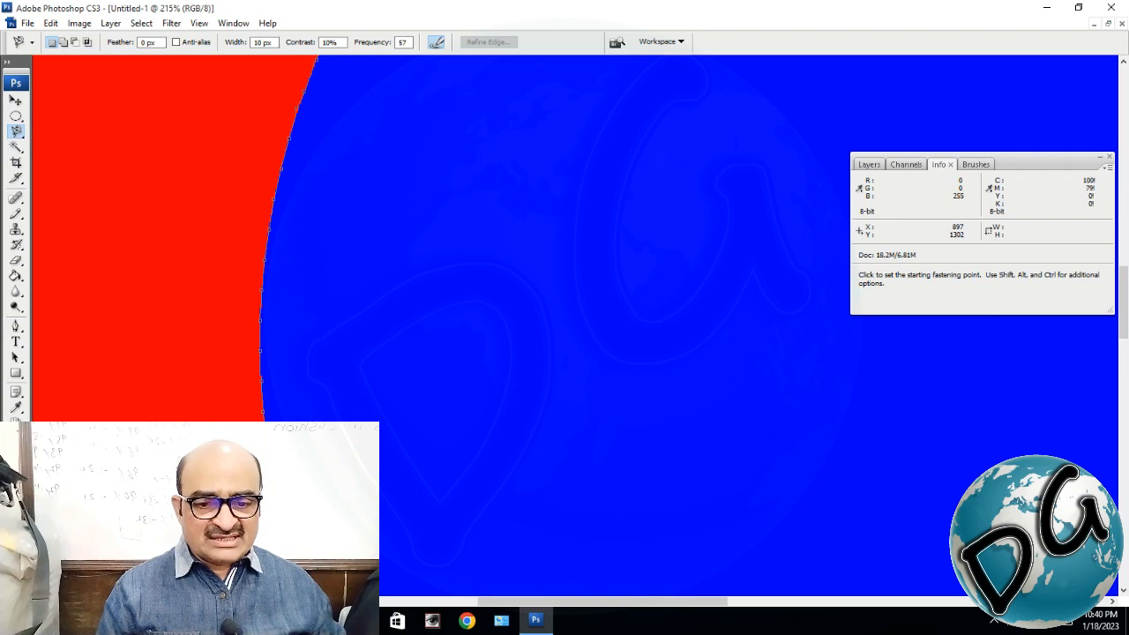
Continue the magnetic outline along the ellipse's bottom and up its right edge to where the red area ends
{"action": "left_click_drag", "start_coordinate": [273, 374], "coordinate": [124, 103]}
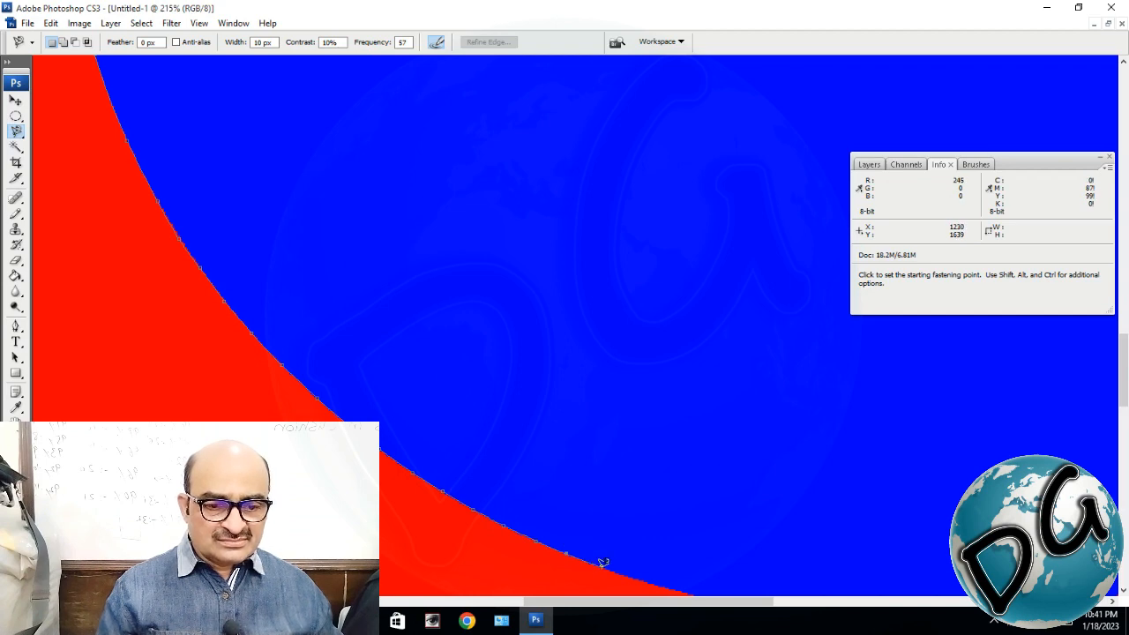
{"action": "left_click_drag", "start_coordinate": [506, 366], "coordinate": [381, 446]}
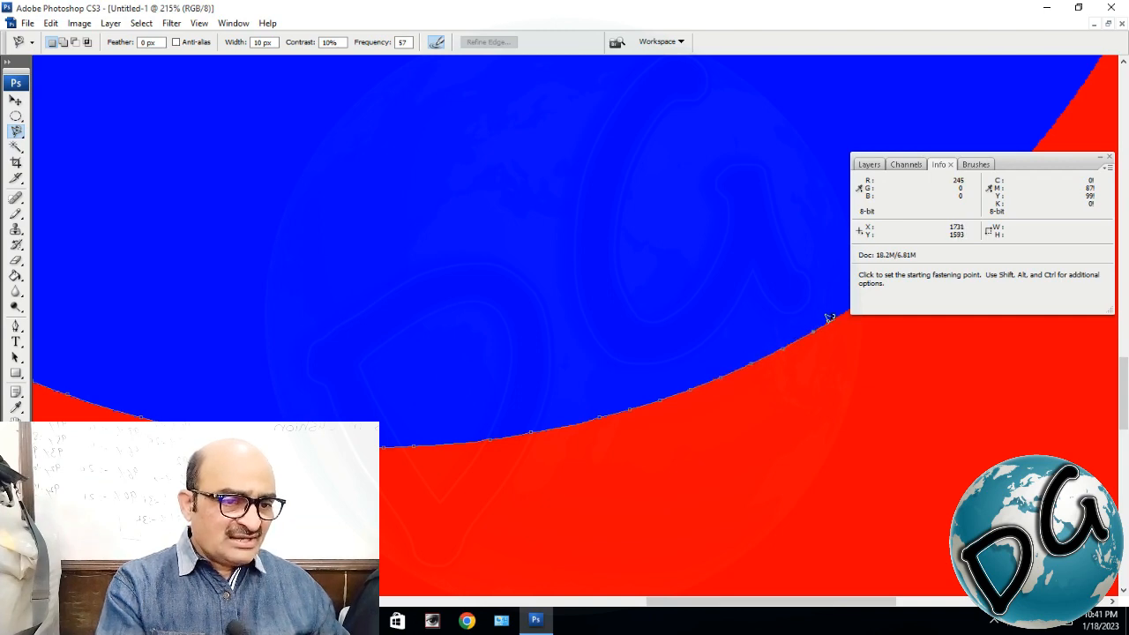
{"action": "key", "text": "space"}
{"action": "left_click_drag", "start_coordinate": [823, 322], "coordinate": [252, 539]}
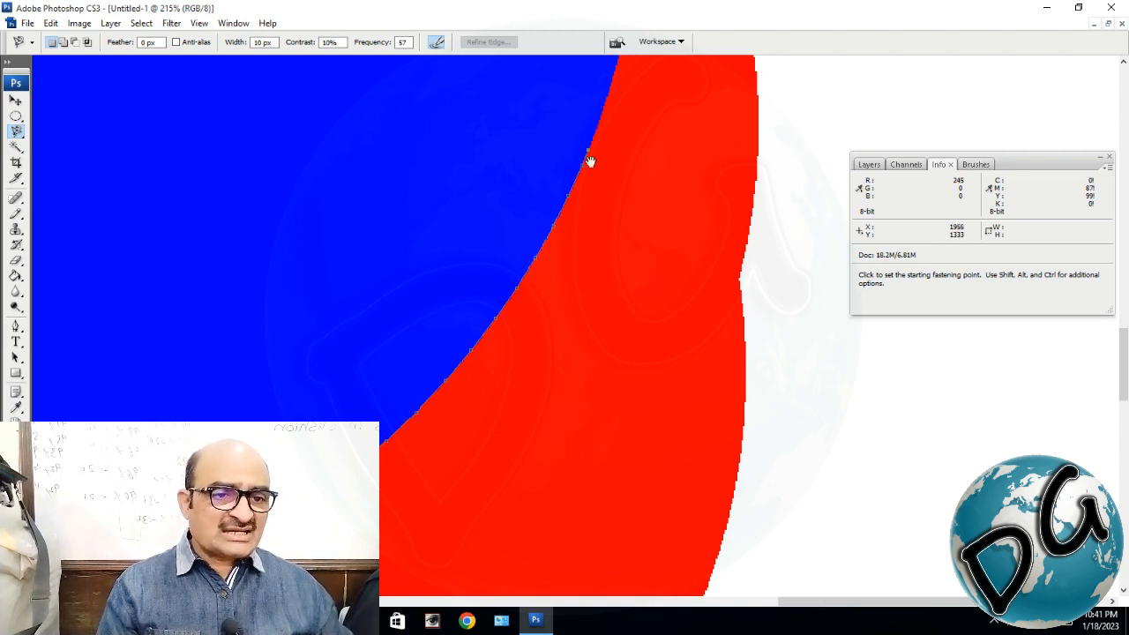
{"action": "left_click_drag", "start_coordinate": [596, 151], "coordinate": [433, 472]}
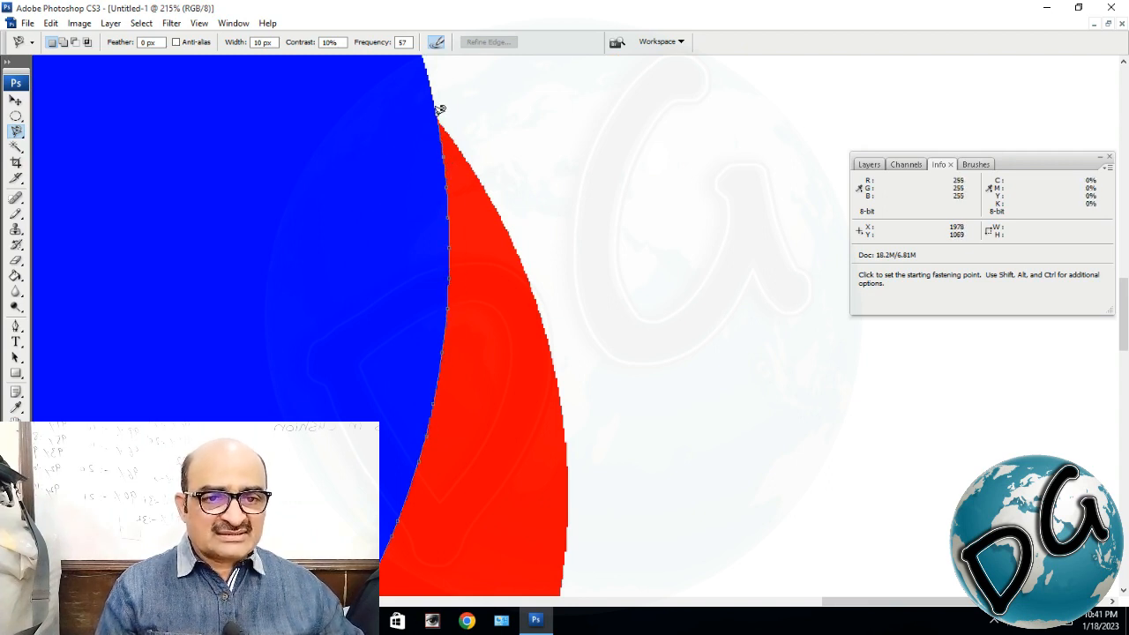
Remove the stray anchor points crossing the ellipse and close the magnetic outline around the red shape's outer edge
{"action": "left_click_drag", "start_coordinate": [544, 502], "coordinate": [665, 270]}
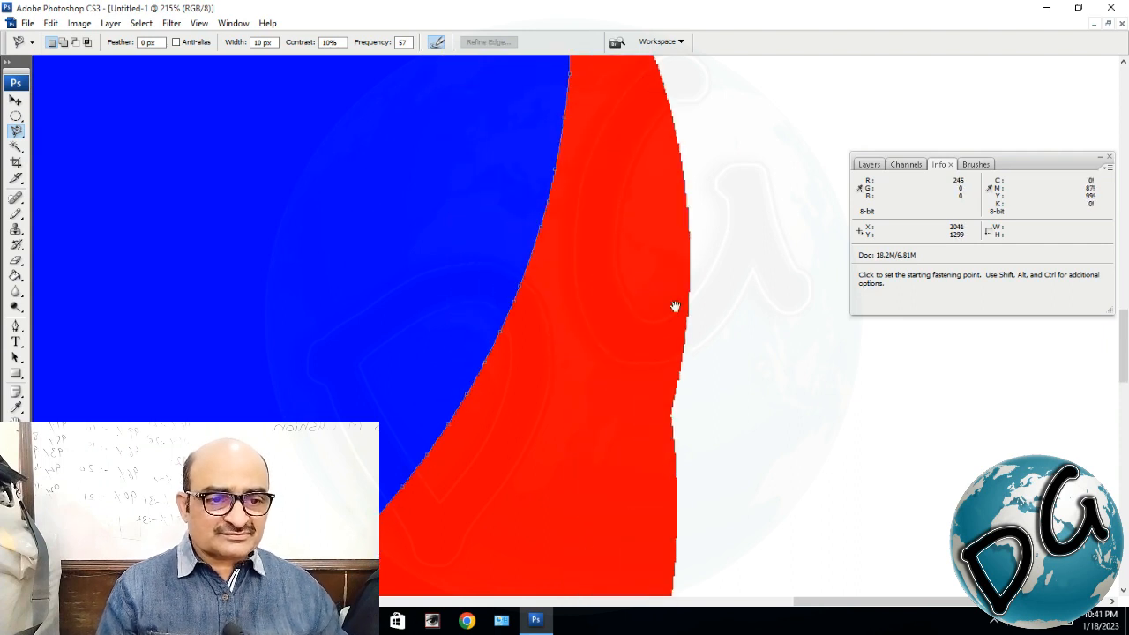
{"action": "left_click", "coordinate": [530, 526], "text": "alt"}
{"action": "left_click", "coordinate": [530, 526], "text": "alt"}
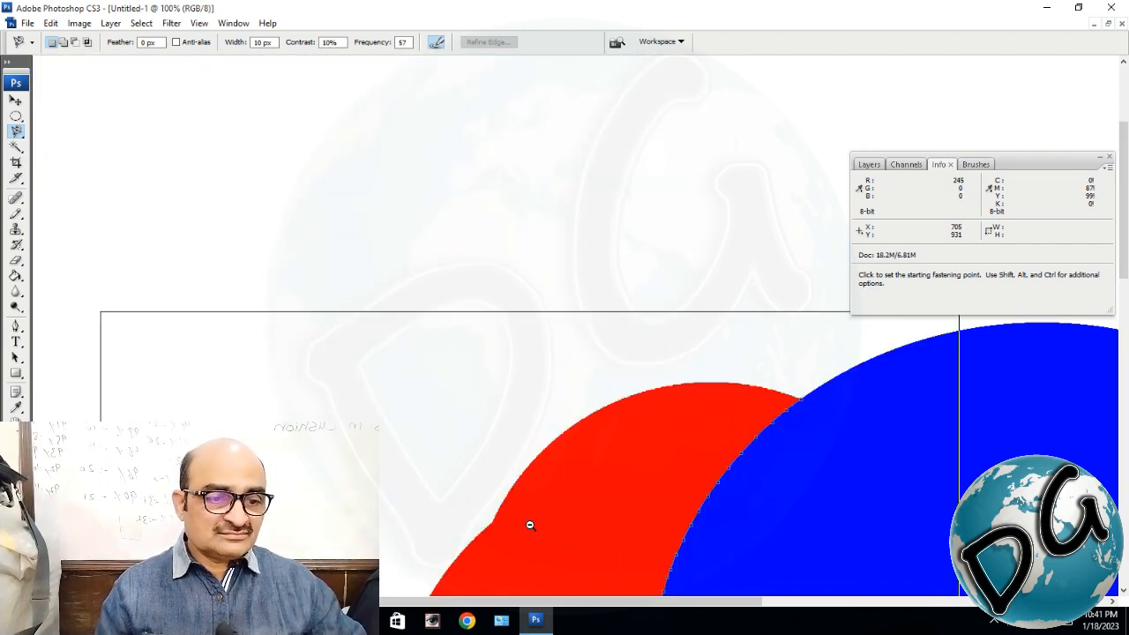
{"action": "left_click", "coordinate": [530, 526], "text": "alt"}
{"action": "left_click", "coordinate": [530, 525], "text": "alt"}
{"action": "left_click", "coordinate": [530, 525], "text": "alt"}
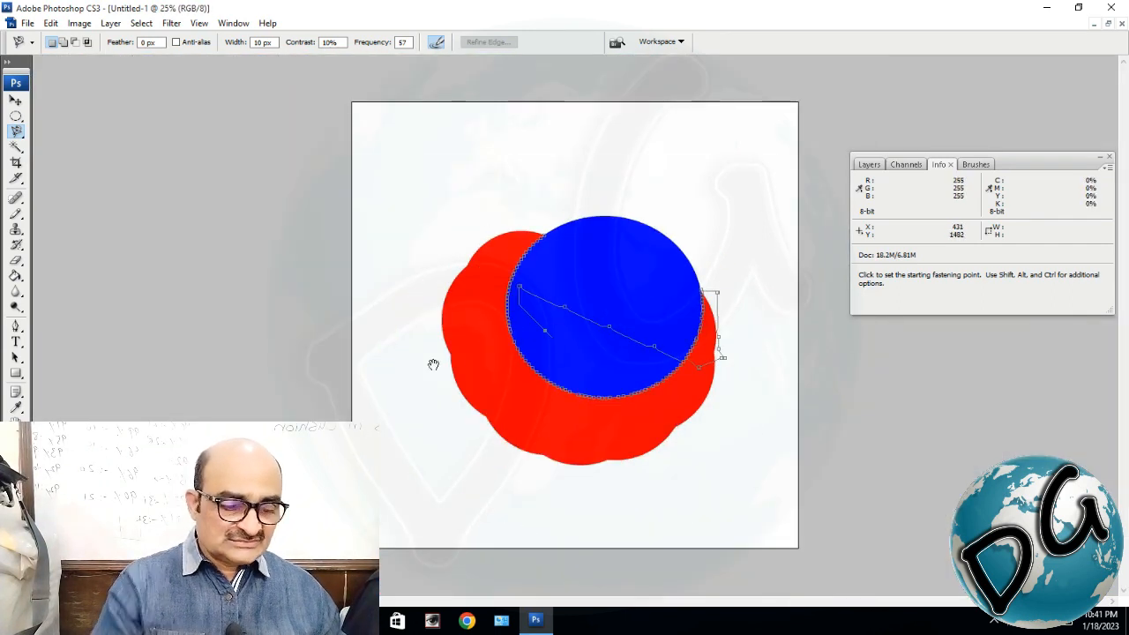
{"action": "key", "text": "Delete"}
{"action": "key", "text": "Delete"}
{"action": "key", "text": "Delete"}
{"action": "key", "text": "Delete"}
{"action": "key", "text": "Delete"}
{"action": "key", "text": "Delete"}
{"action": "key", "text": "Delete"}
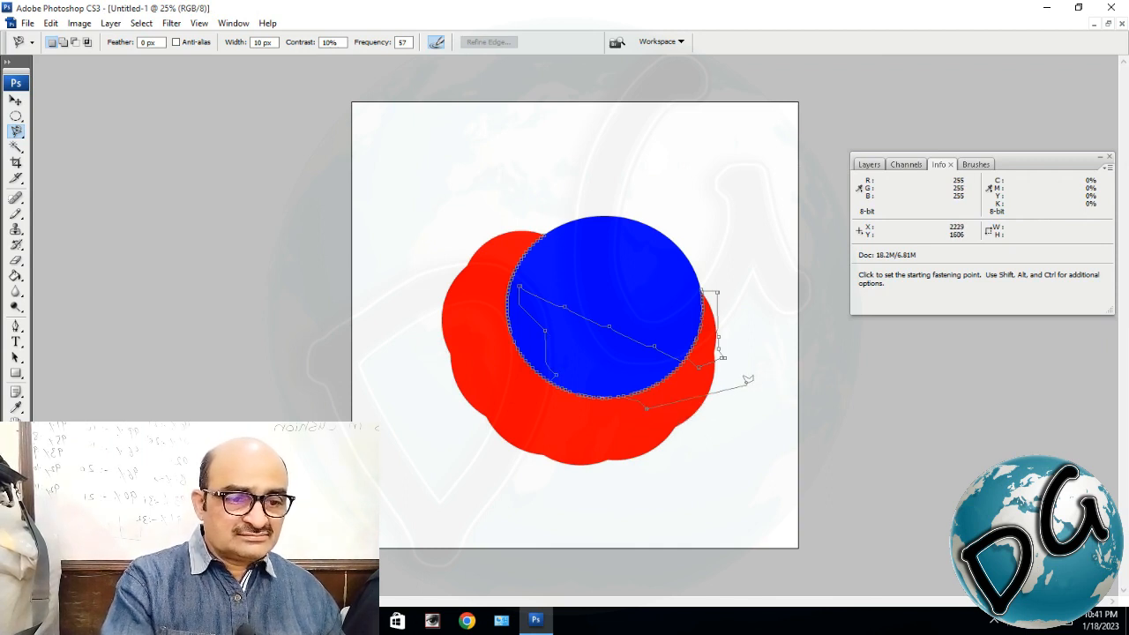
{"action": "key", "text": "Delete"}
{"action": "key", "text": "Delete"}
{"action": "key", "text": "Delete"}
{"action": "key", "text": "Delete"}
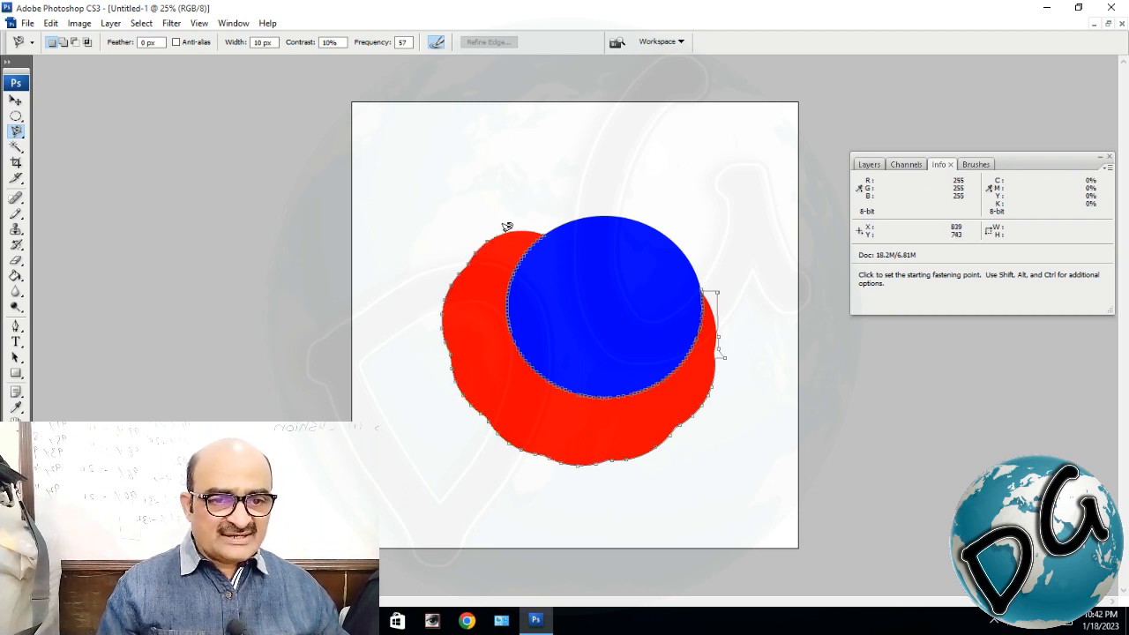
{"action": "left_click", "coordinate": [547, 229]}
Examine how closely the magnetic selection follows the blue ellipse's bottom edge and the red shape's outline
{"action": "key", "text": "ctrl+space"}
{"action": "left_click_drag", "start_coordinate": [671, 362], "coordinate": [512, 426]}
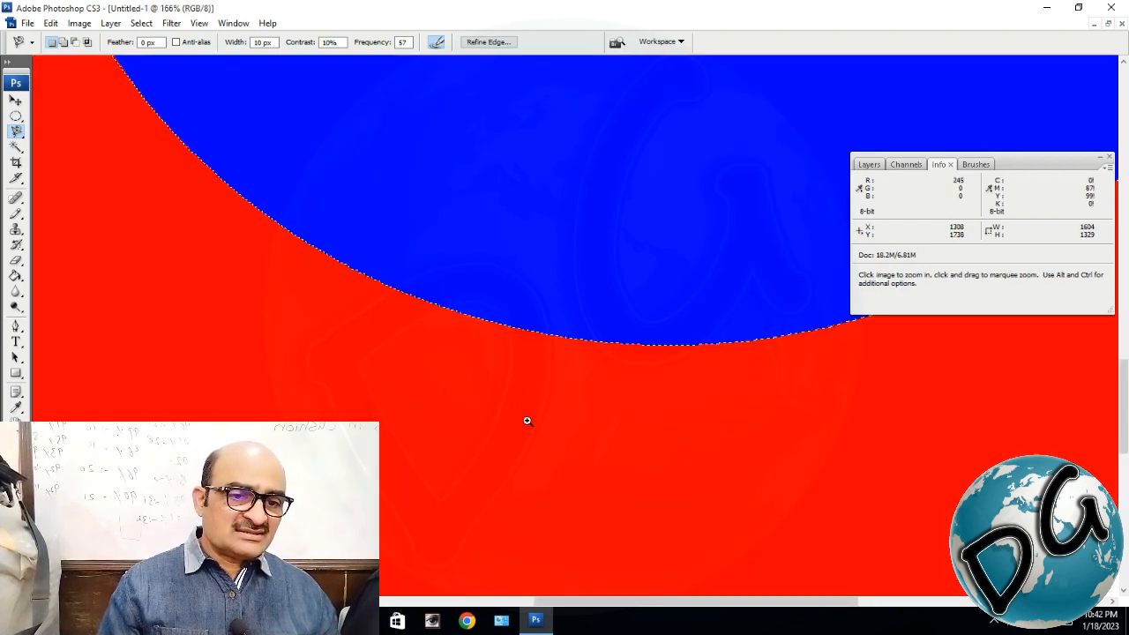
{"action": "key", "text": "ctrl+minus"}
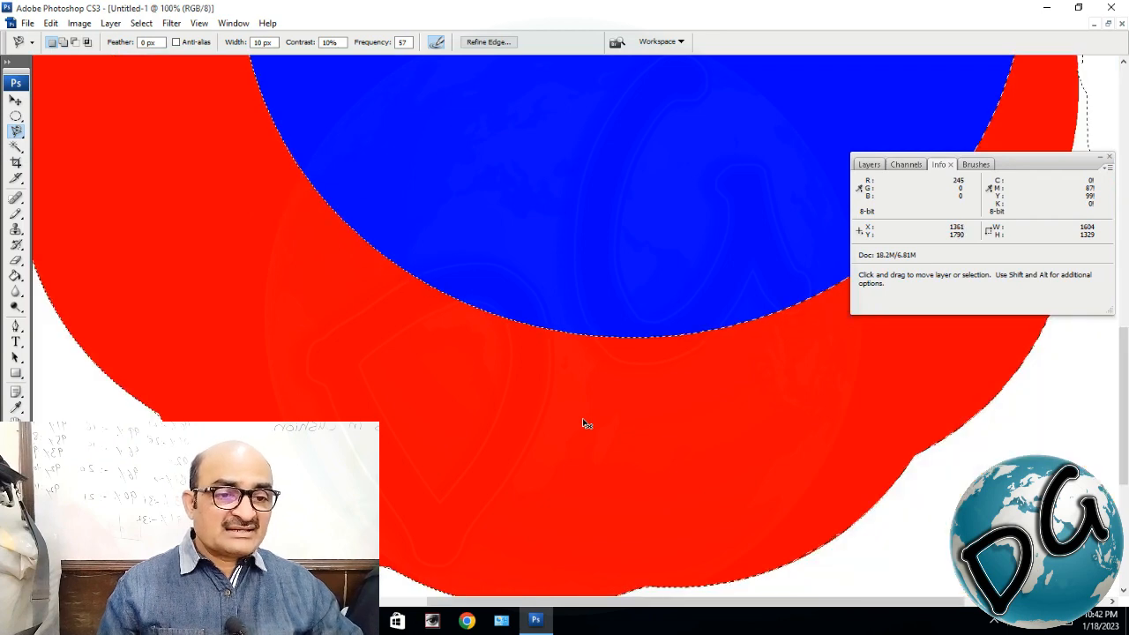
{"action": "key", "text": "ctrl+minus"}
{"action": "key", "text": "ctrl+minus"}
{"action": "key", "text": "ctrl+minus"}
{"action": "key", "text": "ctrl+minus"}
{"action": "key", "text": "ctrl+minus"}
{"action": "key", "text": "ctrl+minus"}
{"action": "key", "text": "ctrl+minus"}
{"action": "key", "text": "ctrl+plus"}
{"action": "key", "text": "ctrl+plus"}
{"action": "key", "text": "ctrl+plus"}
{"action": "key", "text": "ctrl+plus"}
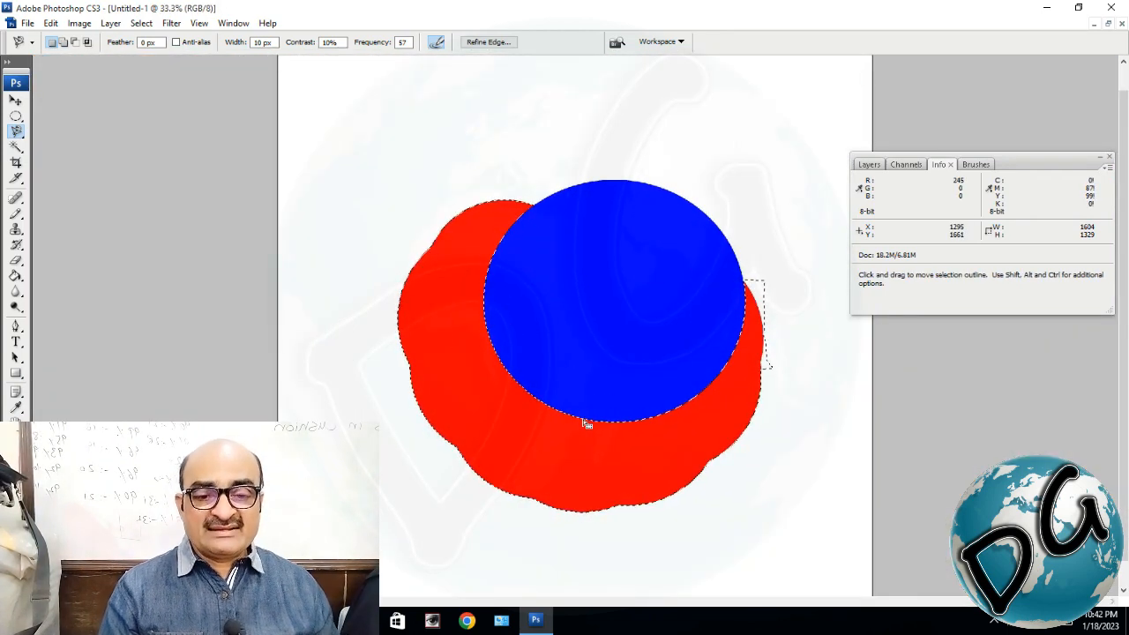
Clear everything from the canvas and remove the selection
{"action": "key", "text": "ctrl+a"}
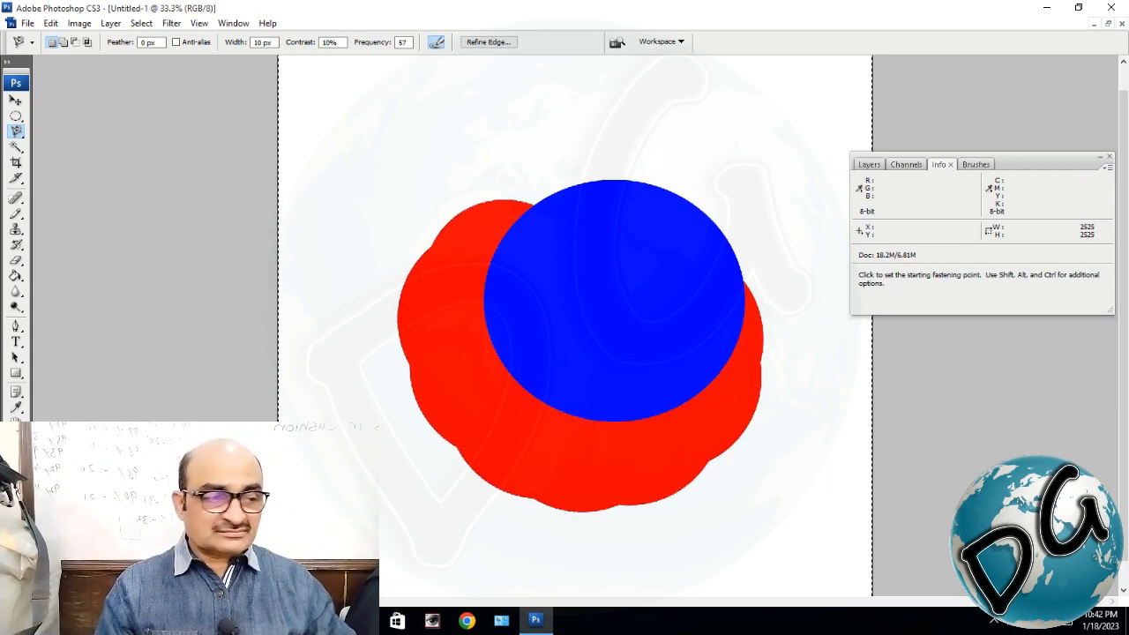
{"action": "key", "text": "Delete"}
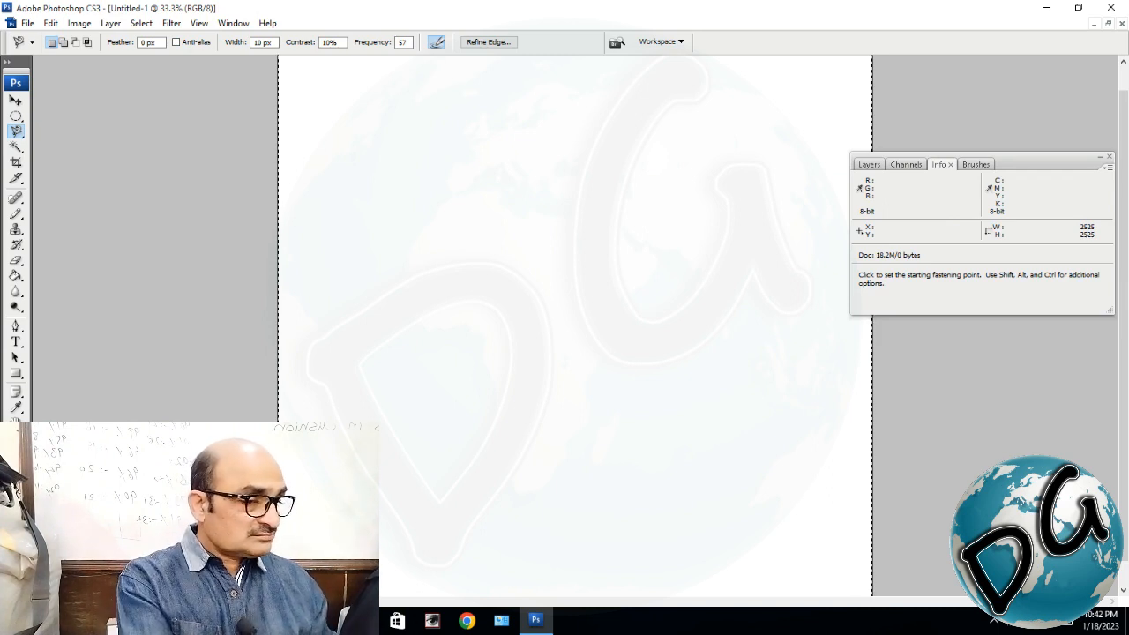
{"action": "key", "text": "space"}
{"action": "left_click_drag", "start_coordinate": [512, 283], "coordinate": [251, 401]}
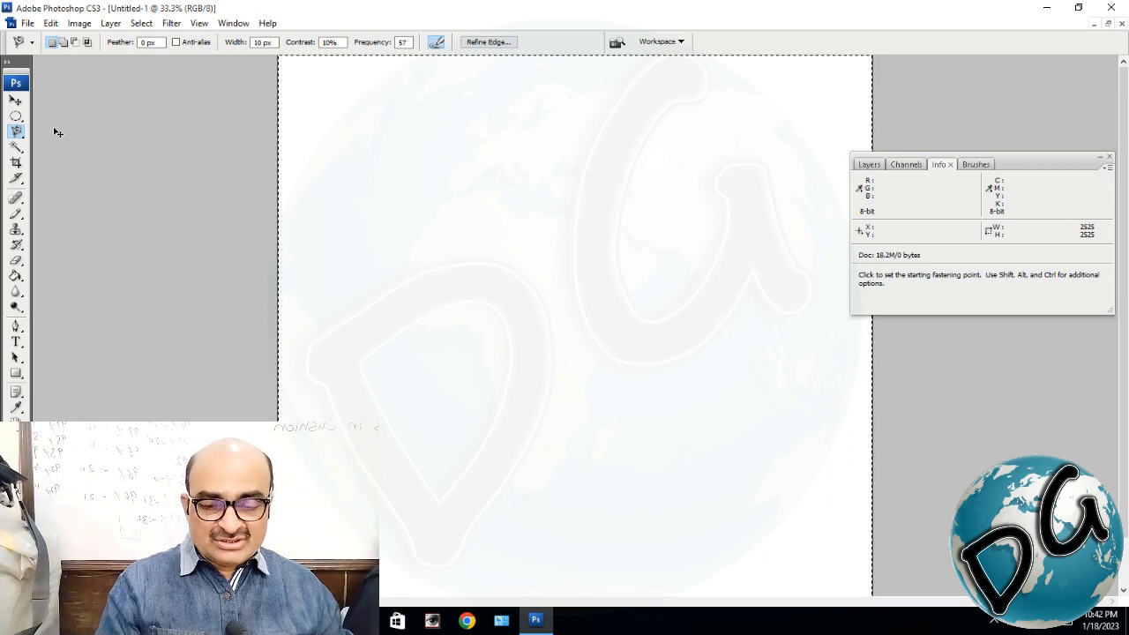
{"action": "key", "text": "ctrl+d"}
Draw a freehand Lasso selection about 1691 × 1067 px across the middle of the canvas
{"action": "right_click", "coordinate": [15, 131]}
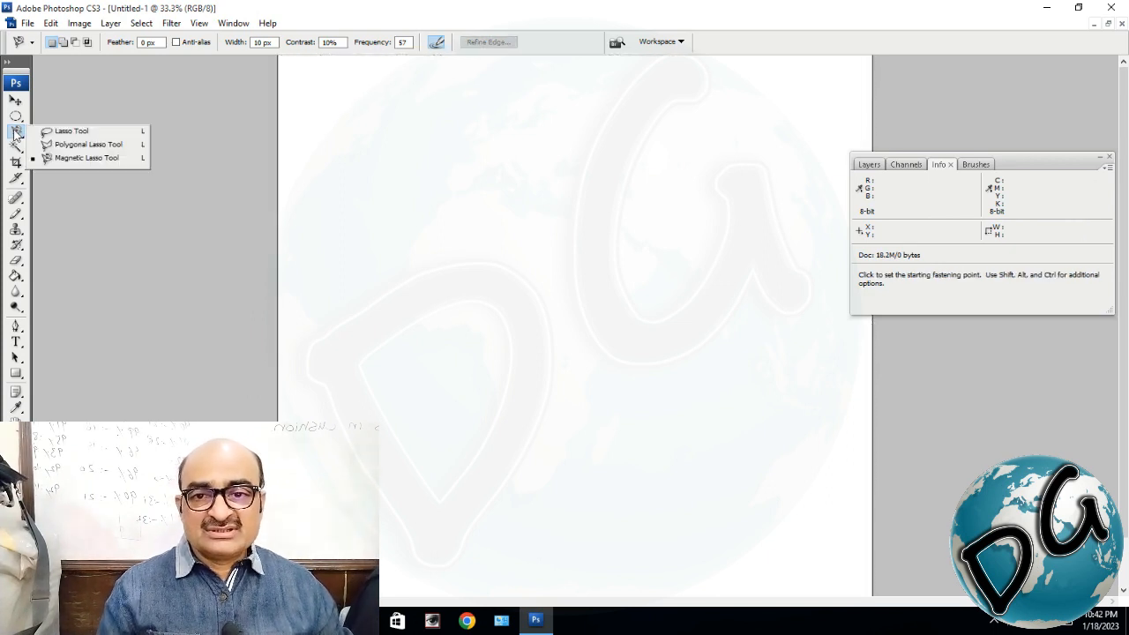
{"action": "left_click", "coordinate": [66, 132]}
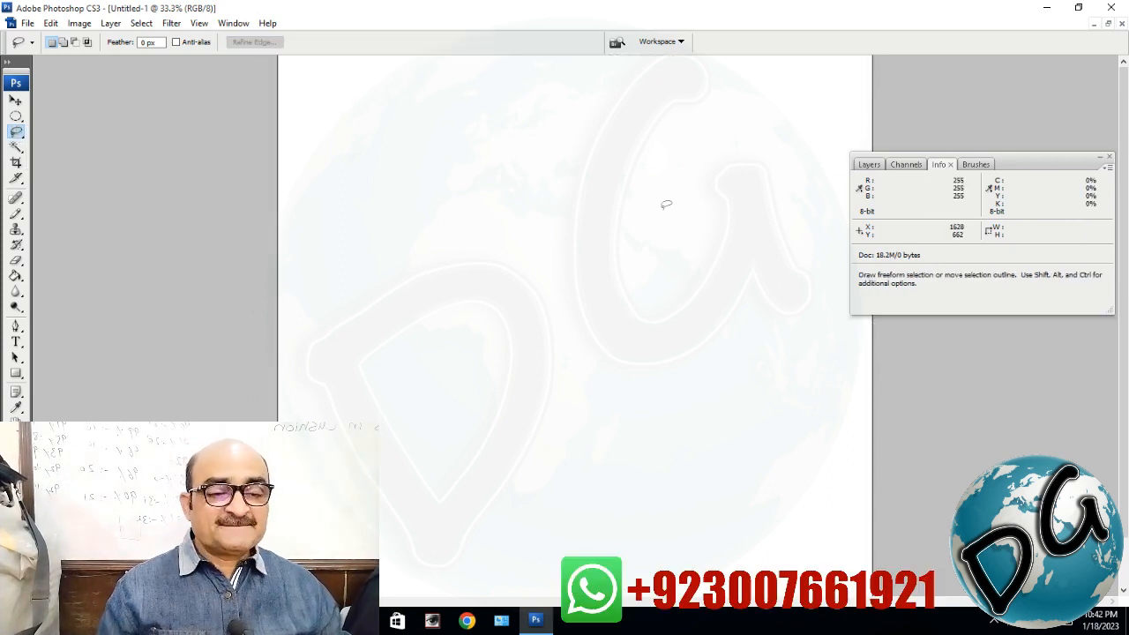
{"action": "mouse_move", "coordinate": [563, 201]}
{"action": "left_mouse_down"}
{"action": "mouse_move", "coordinate": [445, 258]}
{"action": "mouse_move", "coordinate": [406, 309]}
{"action": "mouse_move", "coordinate": [420, 385]}
{"action": "mouse_move", "coordinate": [501, 422]}
{"action": "mouse_move", "coordinate": [582, 368]}
{"action": "mouse_move", "coordinate": [677, 336]}
{"action": "mouse_move", "coordinate": [746, 333]}
{"action": "mouse_move", "coordinate": [793, 253]}
{"action": "left_mouse_up"}
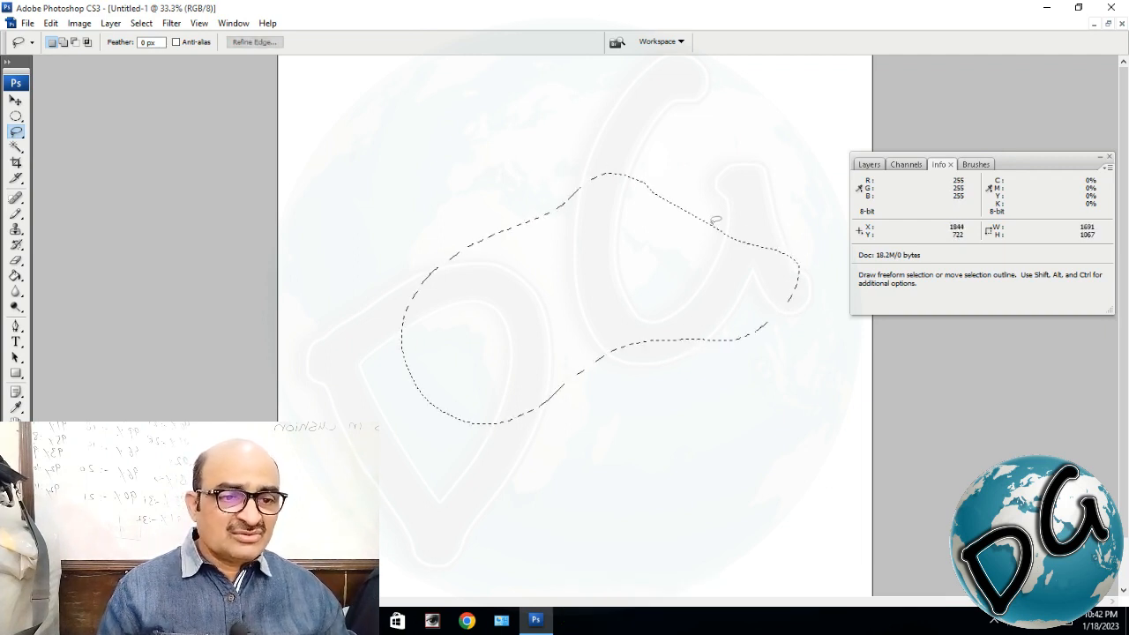
{"action": "left_click_drag", "start_coordinate": [716, 220], "coordinate": [715, 220]}
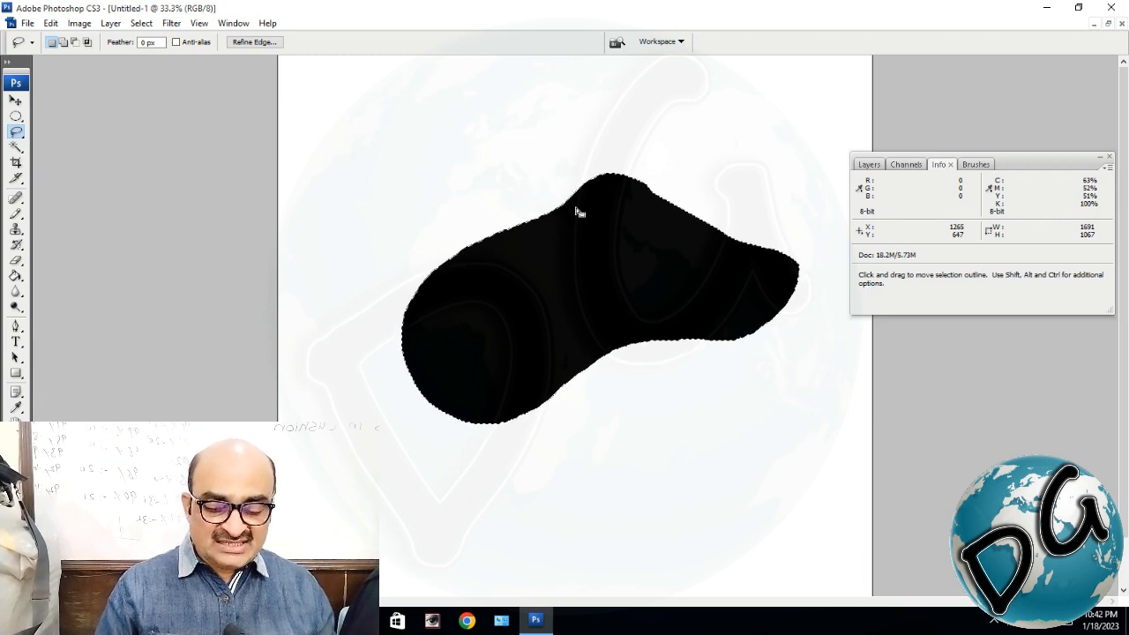
Undo the black fill of the freehand selection, fill it with black again and undo that fill too
{"action": "key", "text": "ctrl+z"}
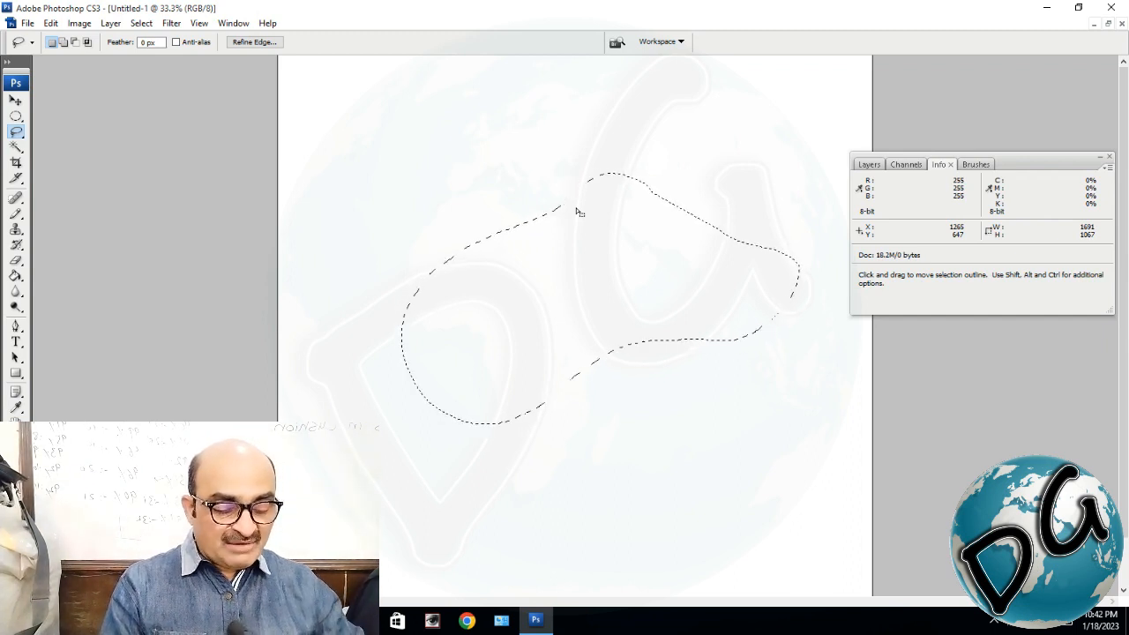
{"action": "key", "text": "alt+BackSpace"}
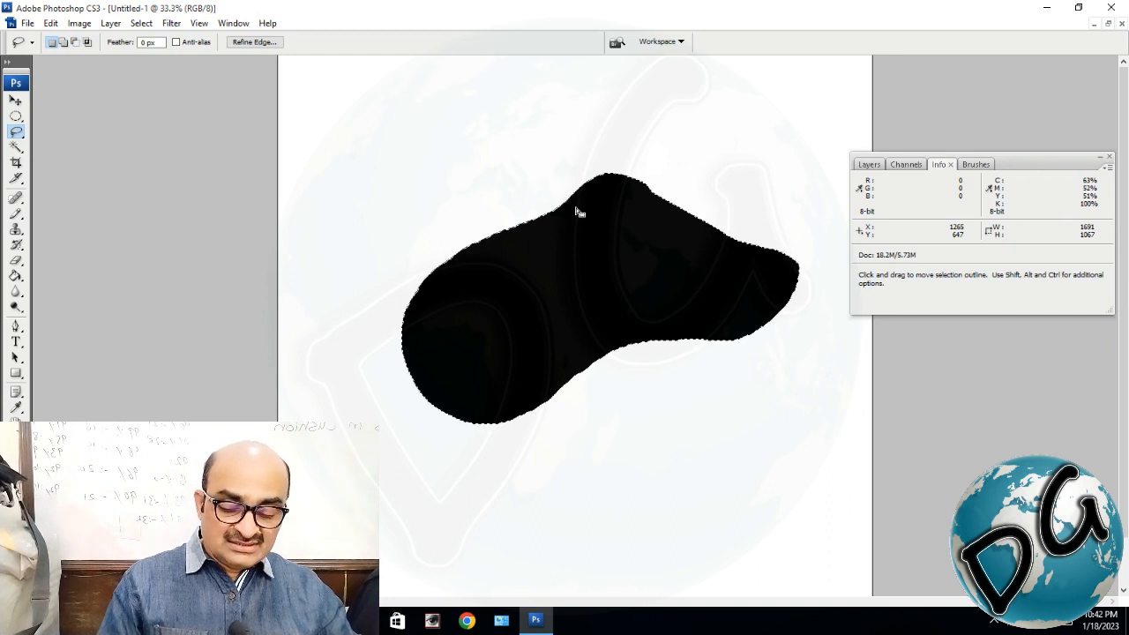
{"action": "key", "text": "ctrl+z"}
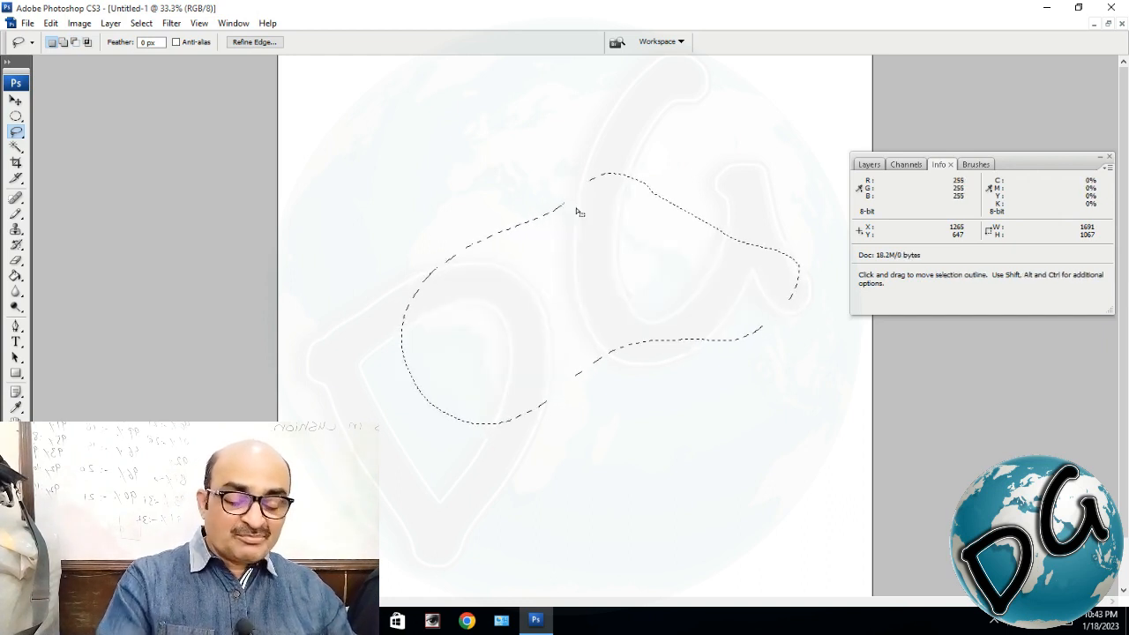
{"action": "key", "text": "ctrl"}
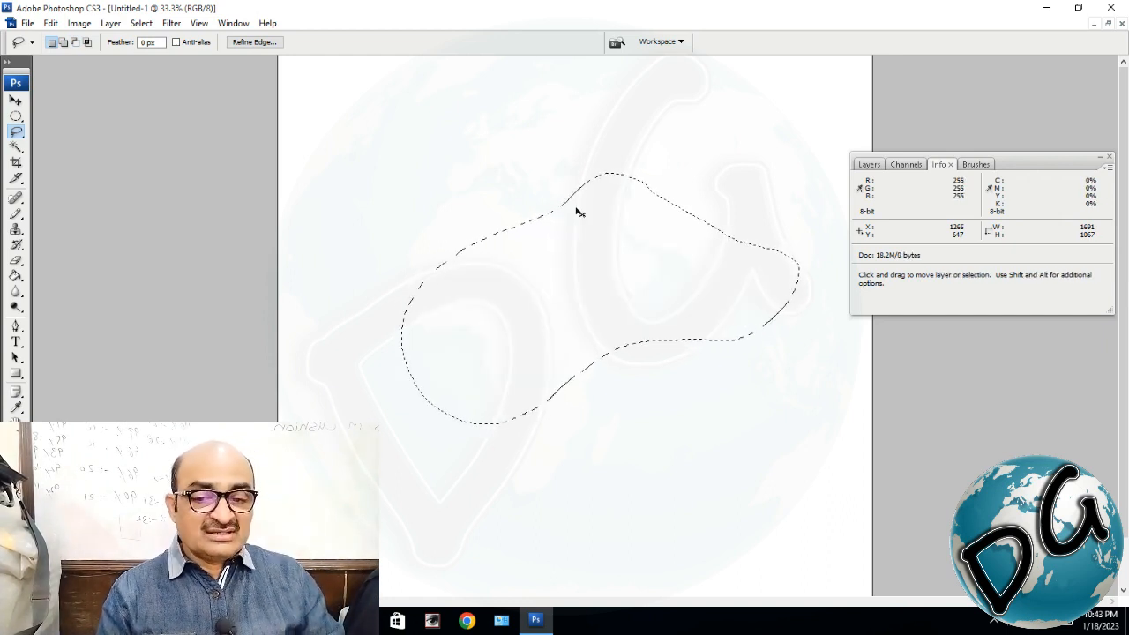
Restore the black fill of the freehand selection and undo it again
{"action": "key", "text": "ctrl+z"}
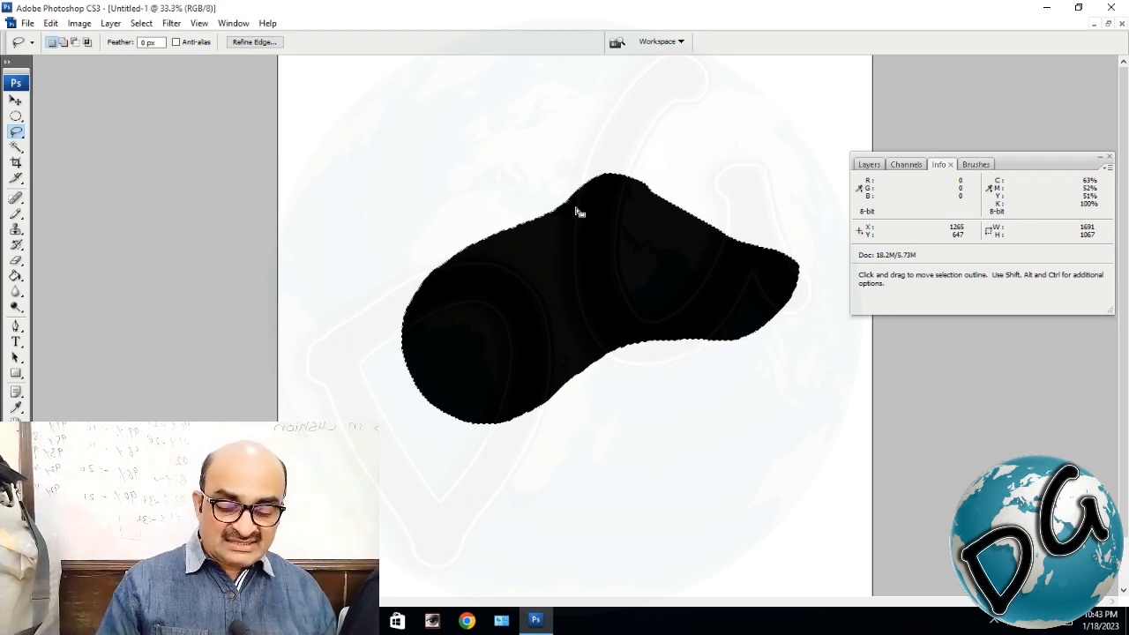
{"action": "key", "text": "ctrl+z"}
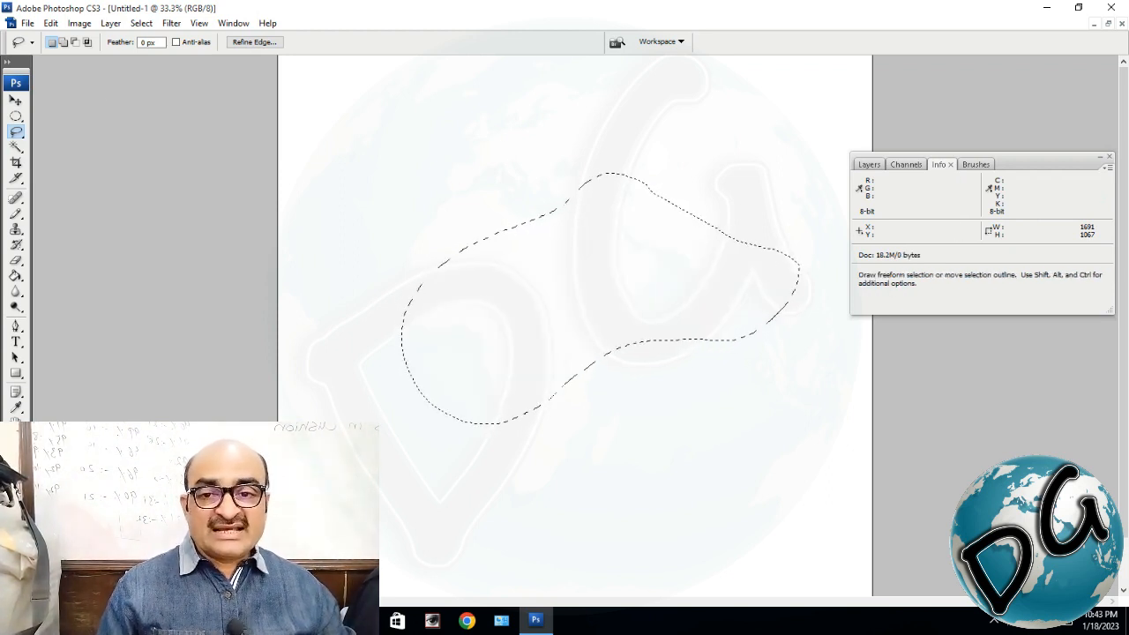
Stroke the freehand selection with a 40 px blue line placed inside the selection edge, in Normal mode at 100% opacity
{"action": "right_click", "coordinate": [535, 295]}
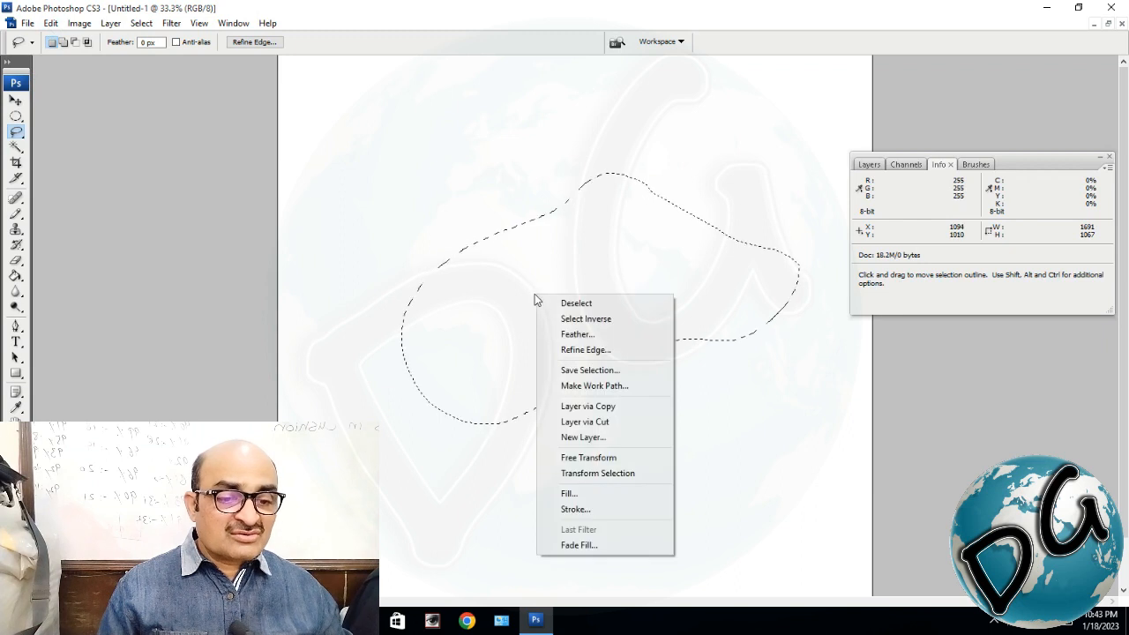
{"action": "left_click", "coordinate": [597, 509]}
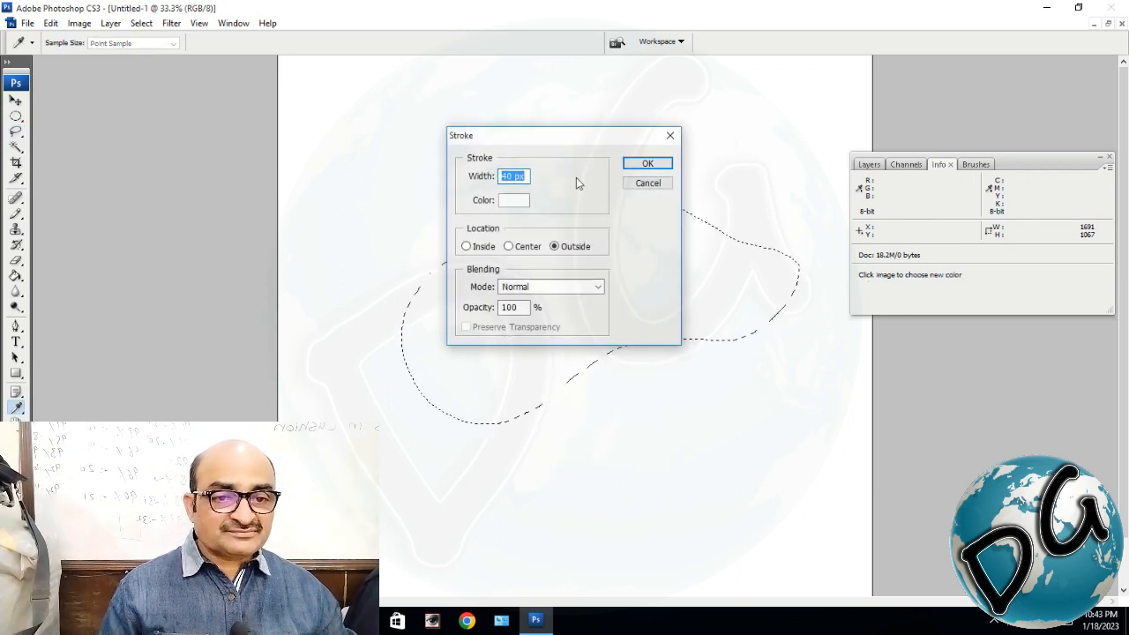
{"action": "left_click", "coordinate": [513, 201]}
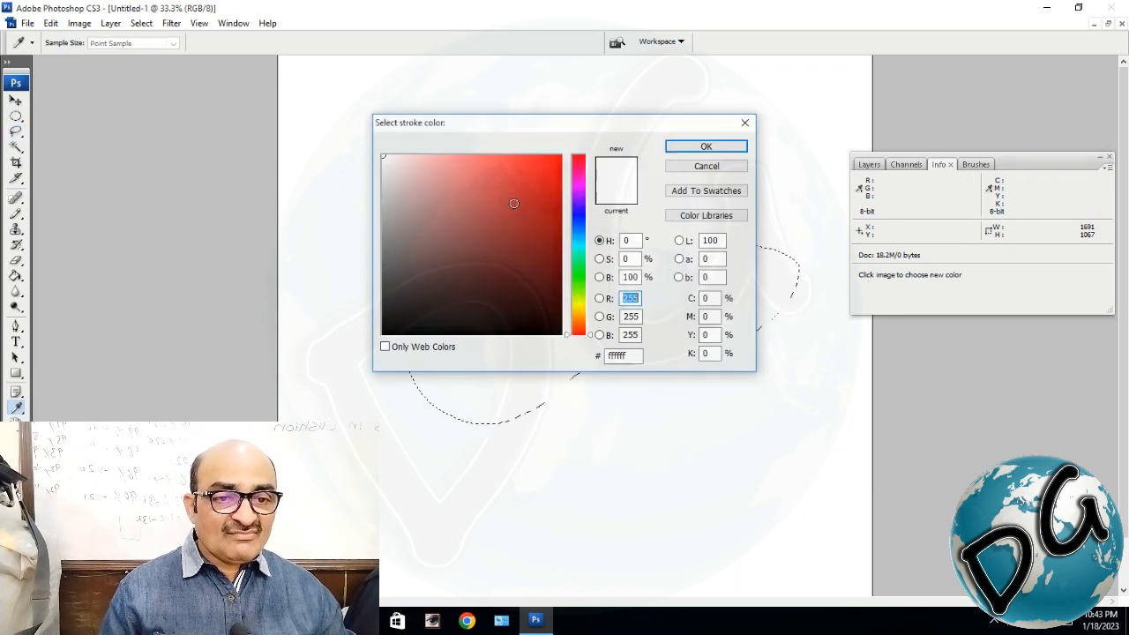
{"action": "left_click", "coordinate": [578, 218]}
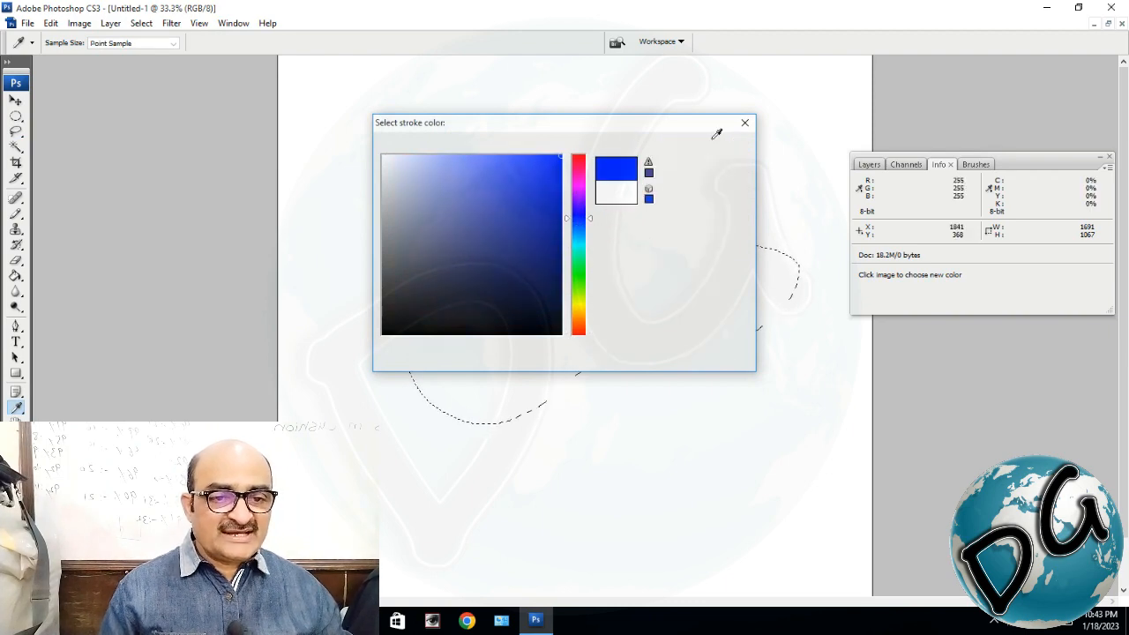
{"action": "left_click", "coordinate": [707, 147]}
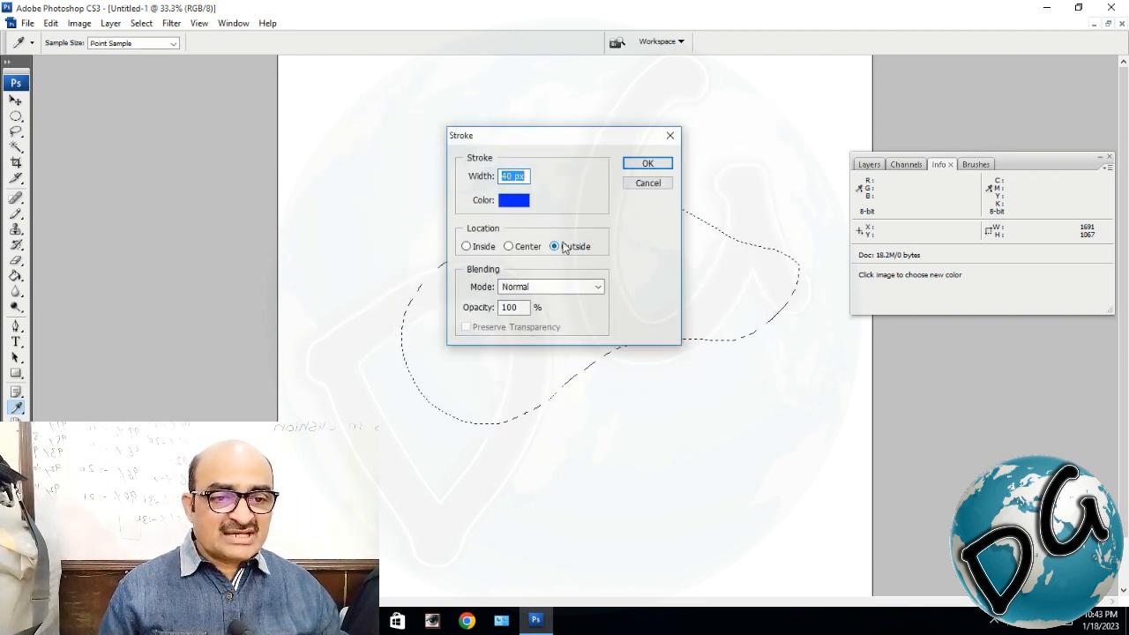
{"action": "left_click", "coordinate": [469, 248]}
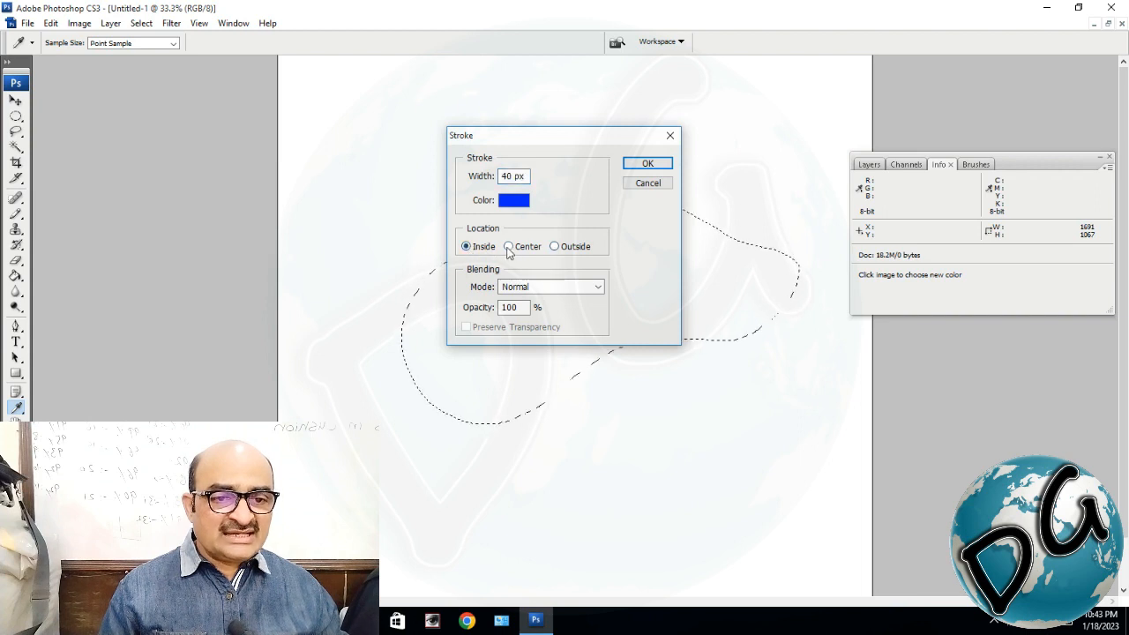
{"action": "left_click", "coordinate": [669, 165]}
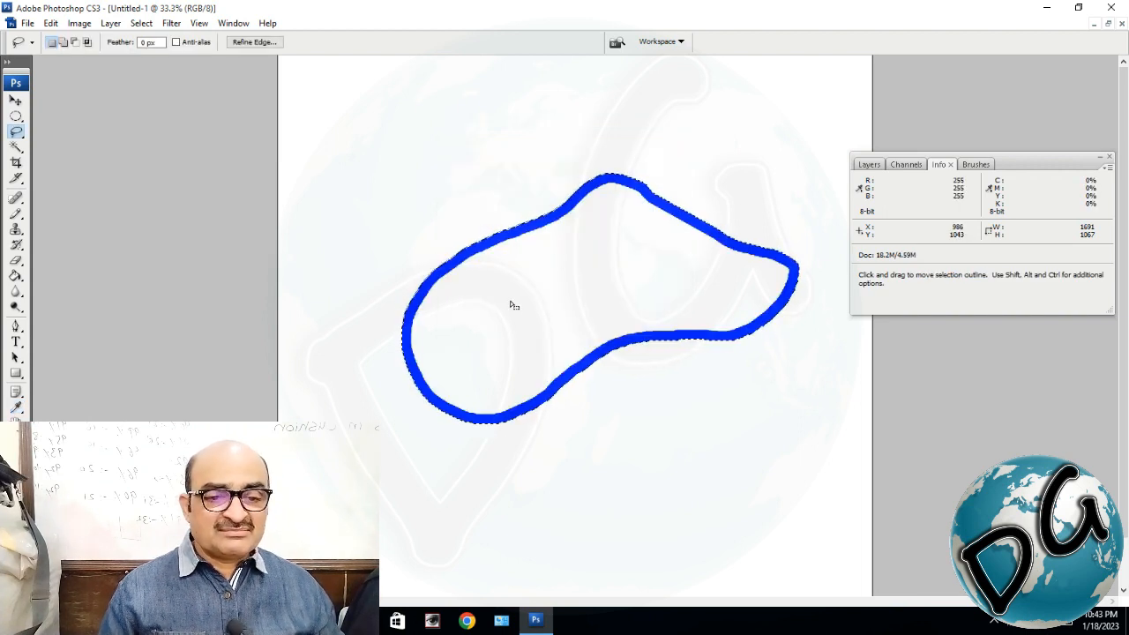
Inspect the blue stroke up close, select the whole canvas and clear it, inverting the black to white
{"action": "left_click_drag", "start_coordinate": [449, 330], "coordinate": [177, 413]}
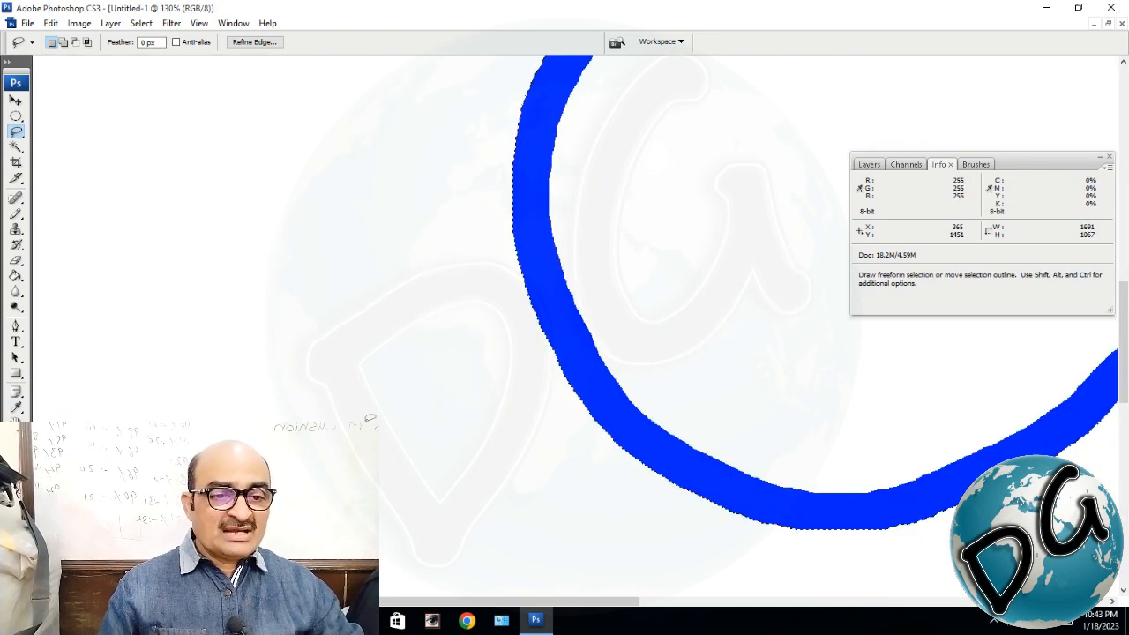
{"action": "key", "text": "ctrl+minus"}
{"action": "key", "text": "ctrl+minus"}
{"action": "key", "text": "ctrl+minus"}
{"action": "key", "text": "ctrl+minus"}
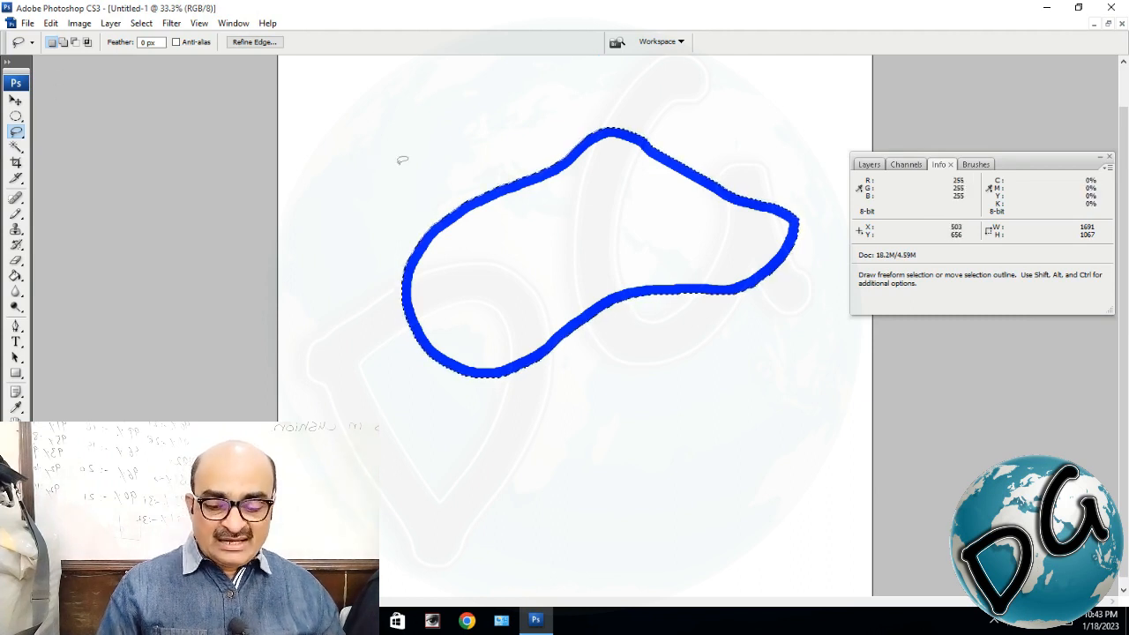
{"action": "key", "text": "ctrl+a"}
{"action": "key", "text": "Delete"}
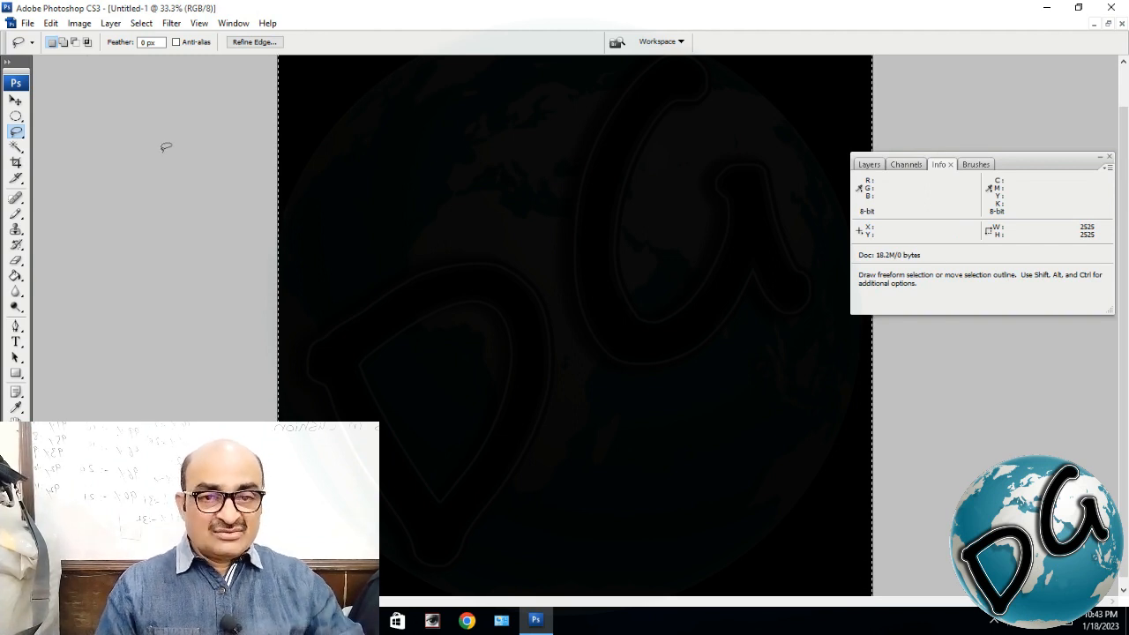
{"action": "key", "text": "ctrl+i"}
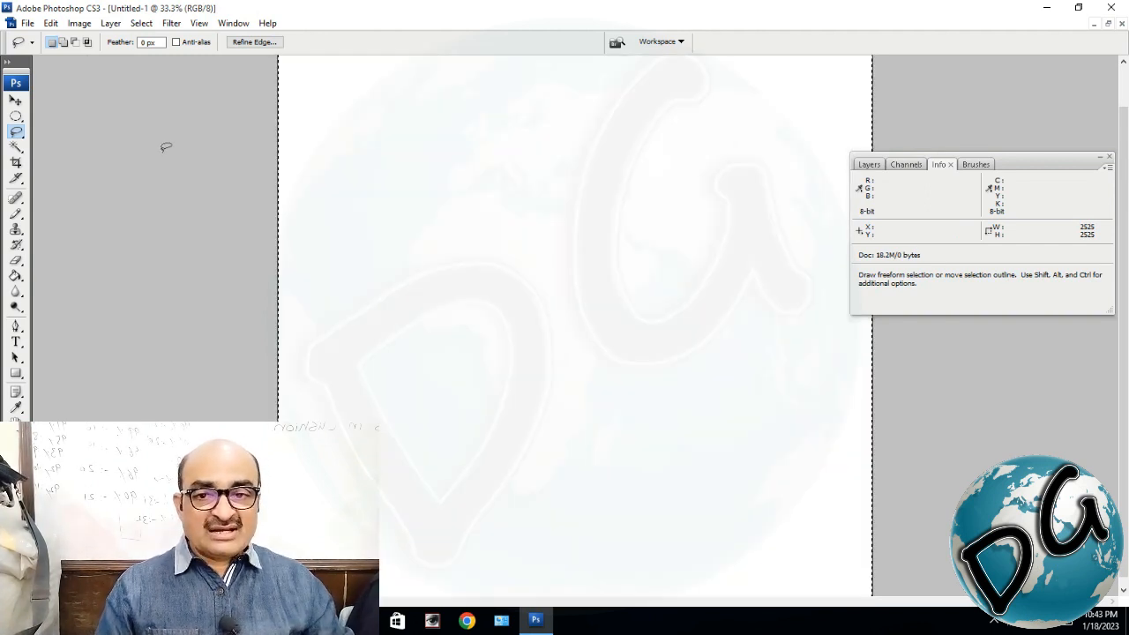
Draw a closed, straight-edged Polygonal Lasso selection about 1583 × 1334 px with an angular notch through the middle of the canvas
{"action": "right_click", "coordinate": [18, 135]}
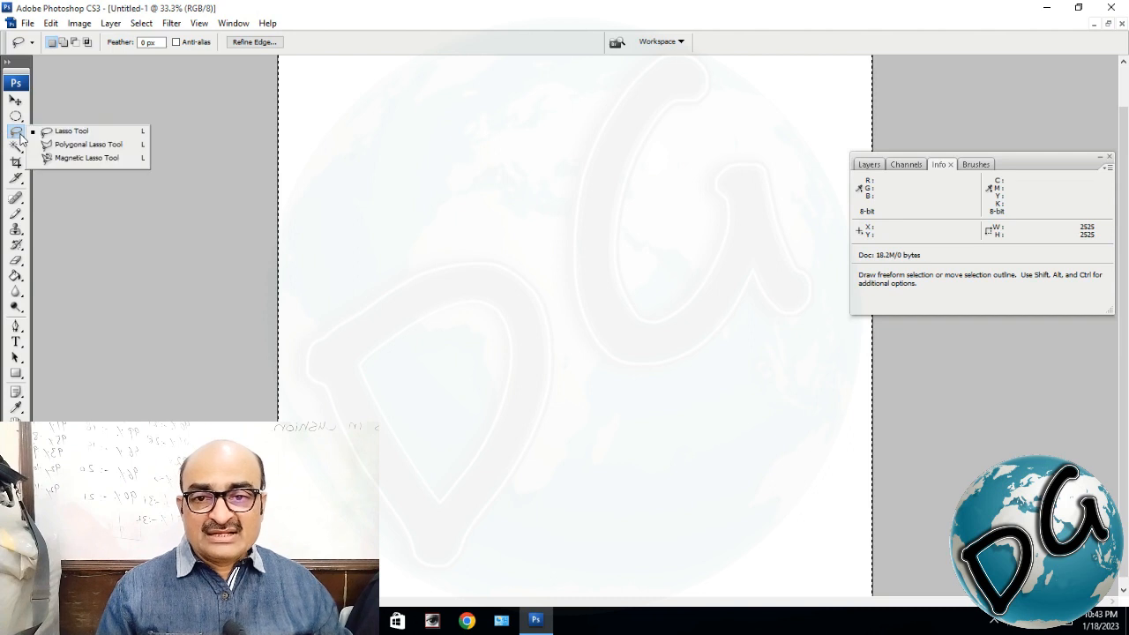
{"action": "left_click", "coordinate": [78, 145]}
{"action": "left_click", "coordinate": [458, 240]}
{"action": "left_click", "coordinate": [411, 242]}
{"action": "left_click", "coordinate": [531, 168]}
{"action": "left_click", "coordinate": [672, 275]}
{"action": "left_click", "coordinate": [586, 472]}
{"action": "left_click", "coordinate": [490, 430]}
{"action": "left_click", "coordinate": [615, 306]}
{"action": "left_click", "coordinate": [557, 234]}
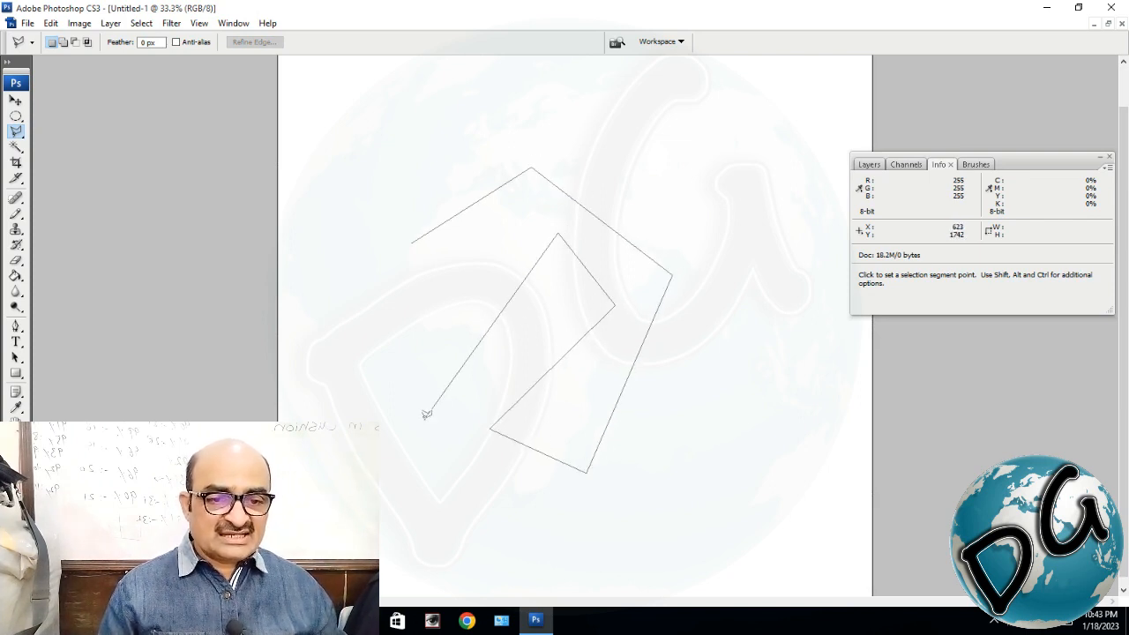
{"action": "left_click", "coordinate": [381, 481]}
{"action": "left_click", "coordinate": [300, 321]}
{"action": "left_click", "coordinate": [438, 324]}
{"action": "double_click", "coordinate": [411, 242]}
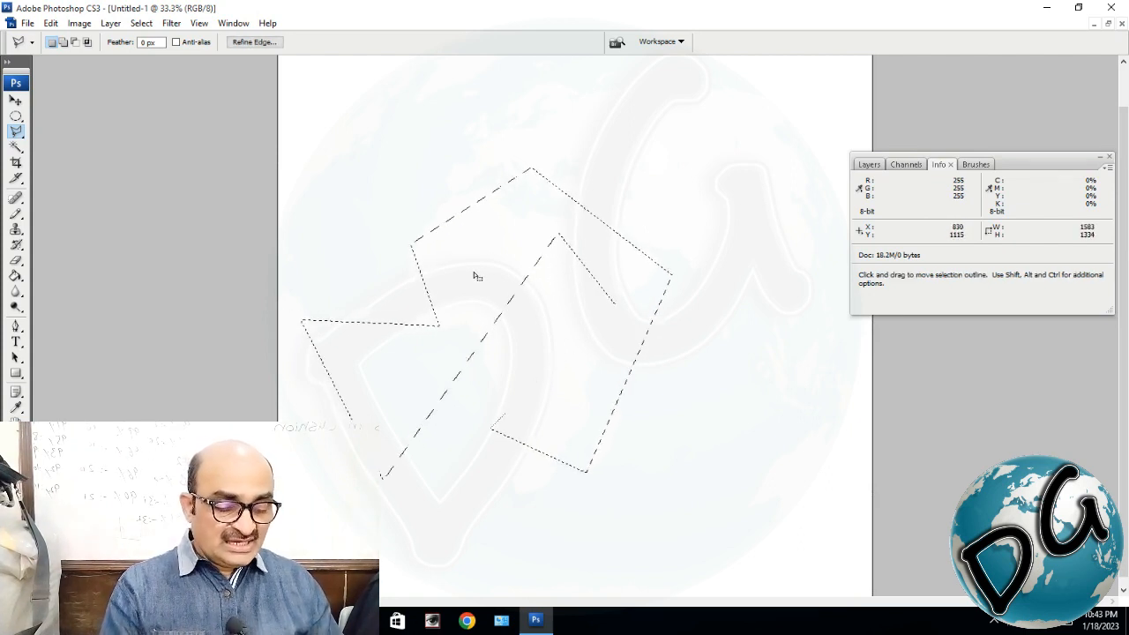
Fill the polygonal selection with black, undo the fill, restore it and undo it again
{"action": "key", "text": "alt+BackSpace"}
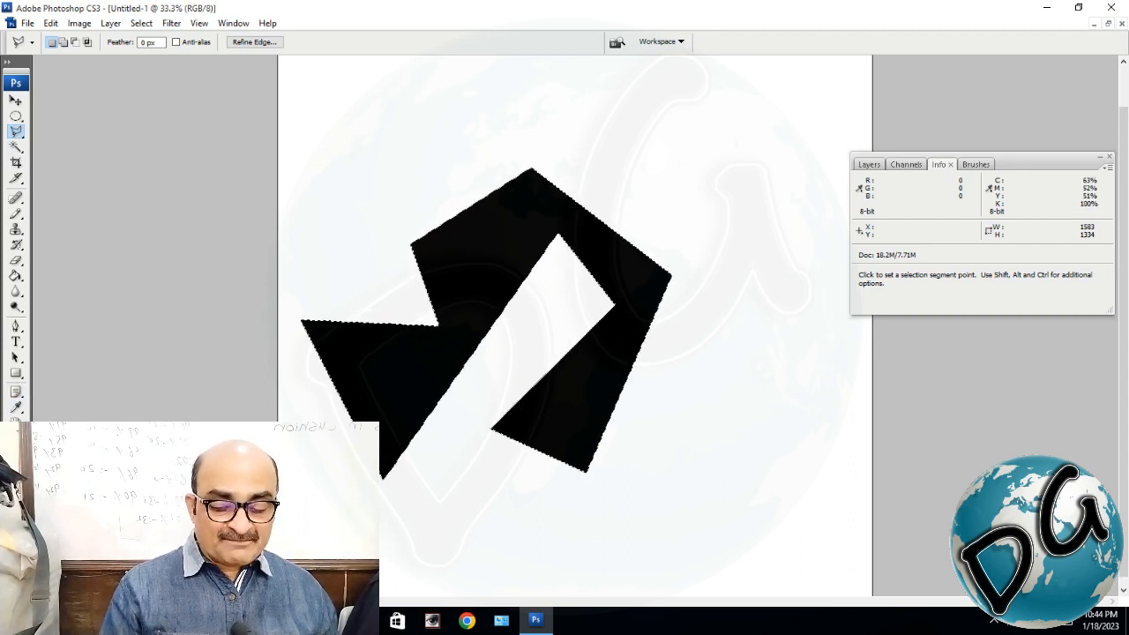
{"action": "key", "text": "ctrl+z"}
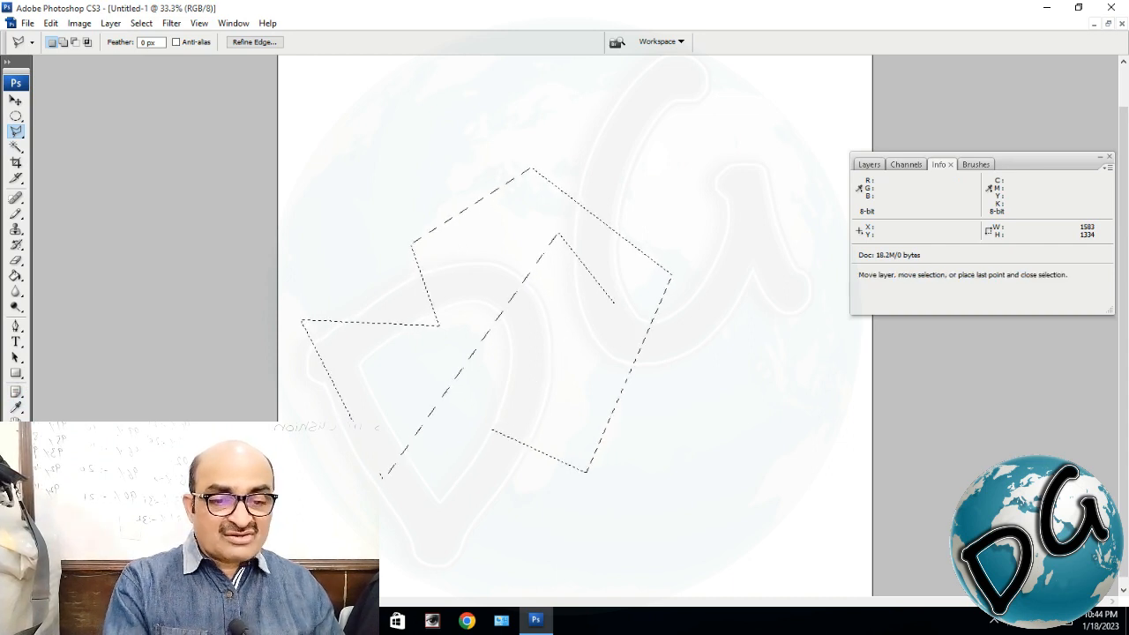
{"action": "key", "text": "ctrl+z"}
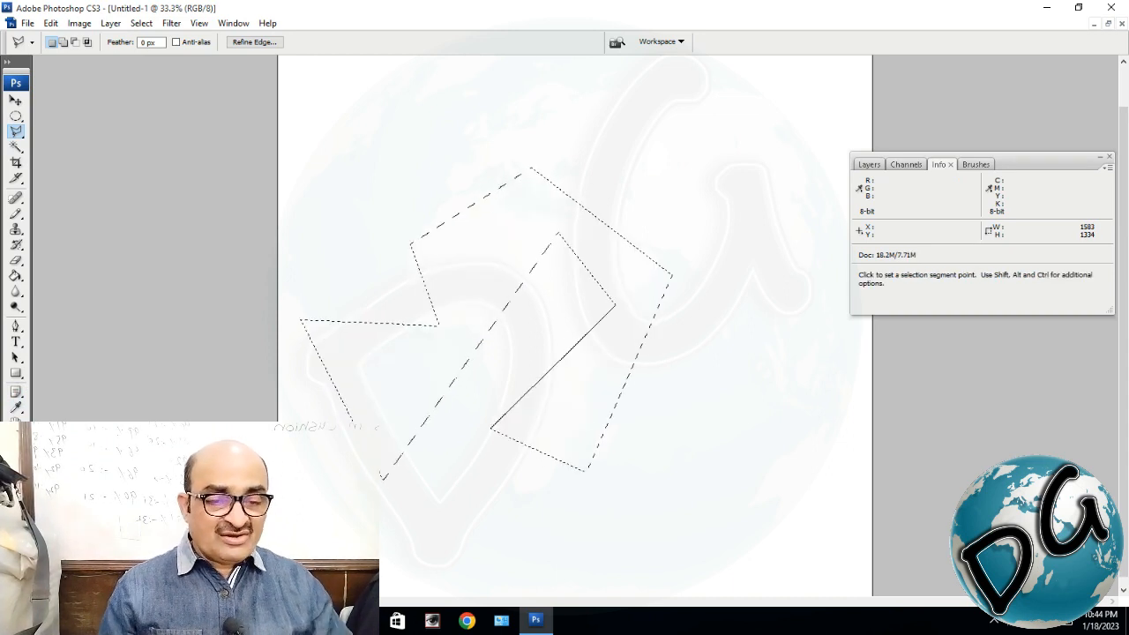
{"action": "key", "text": "ctrl+z"}
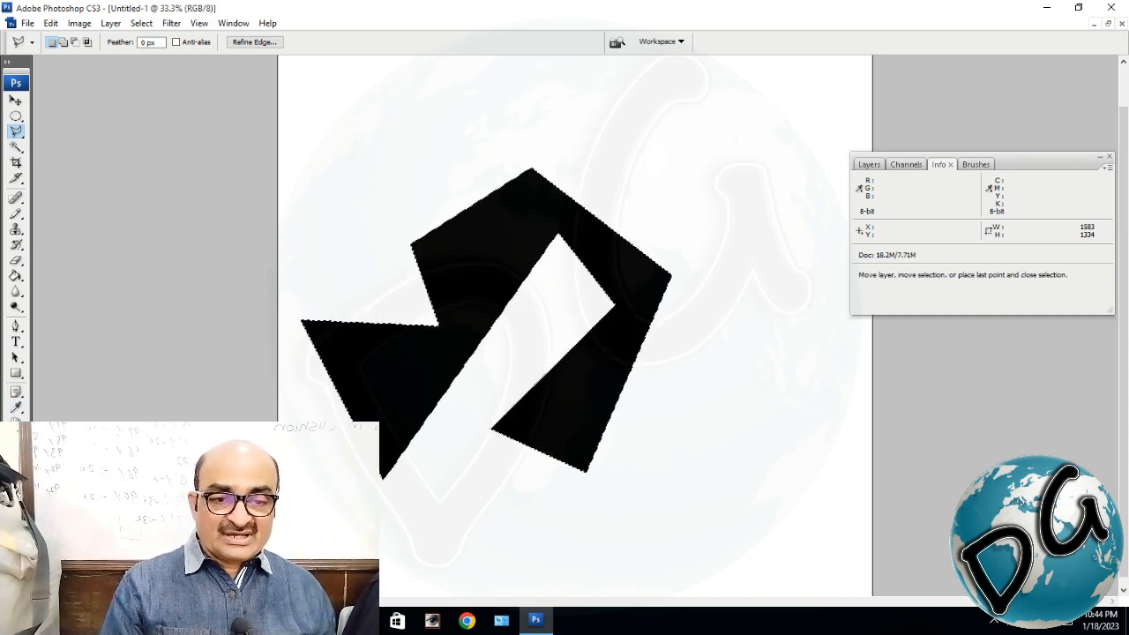
{"action": "key", "text": "ctrl+z"}
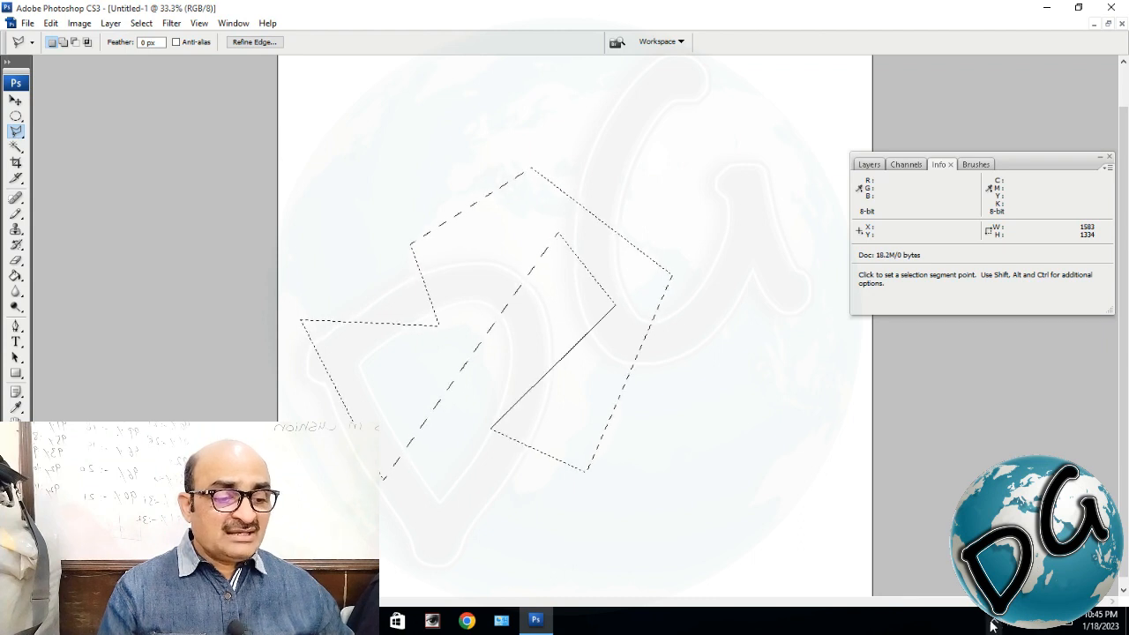
{"action": "left_click", "coordinate": [995, 623]}
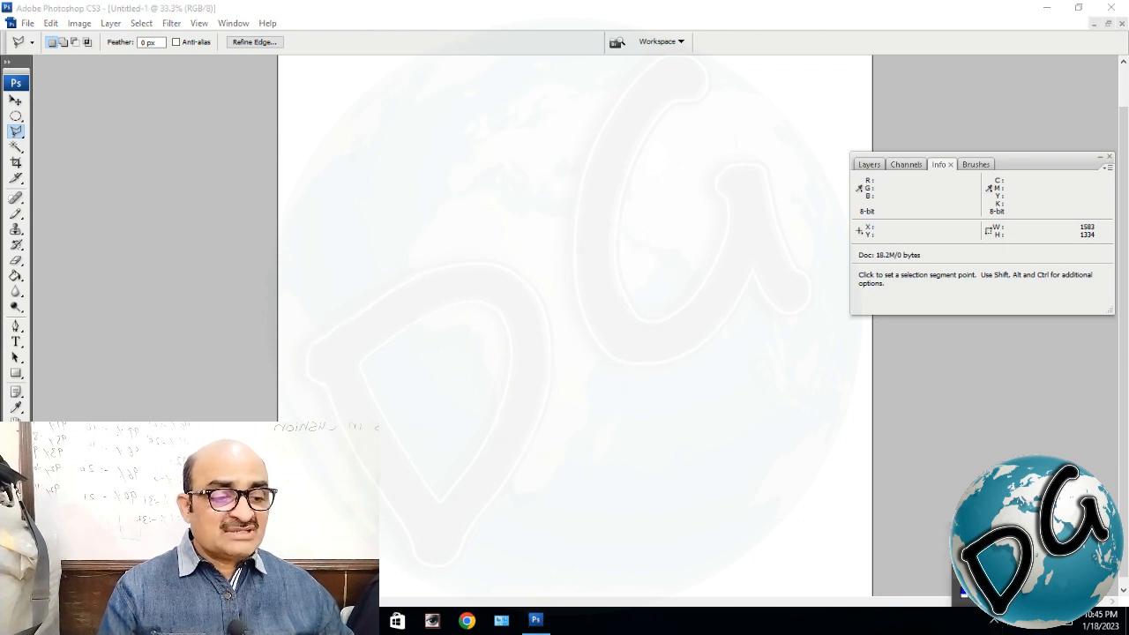
{"action": "right_click", "coordinate": [991, 565]}
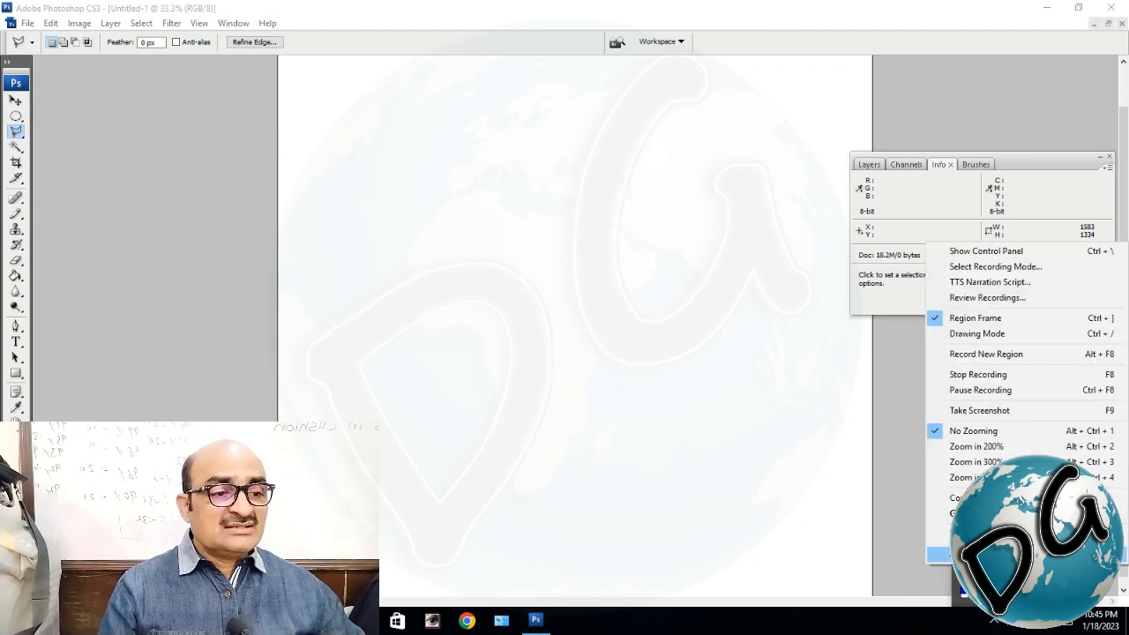
{"action": "left_click", "coordinate": [1027, 252]}
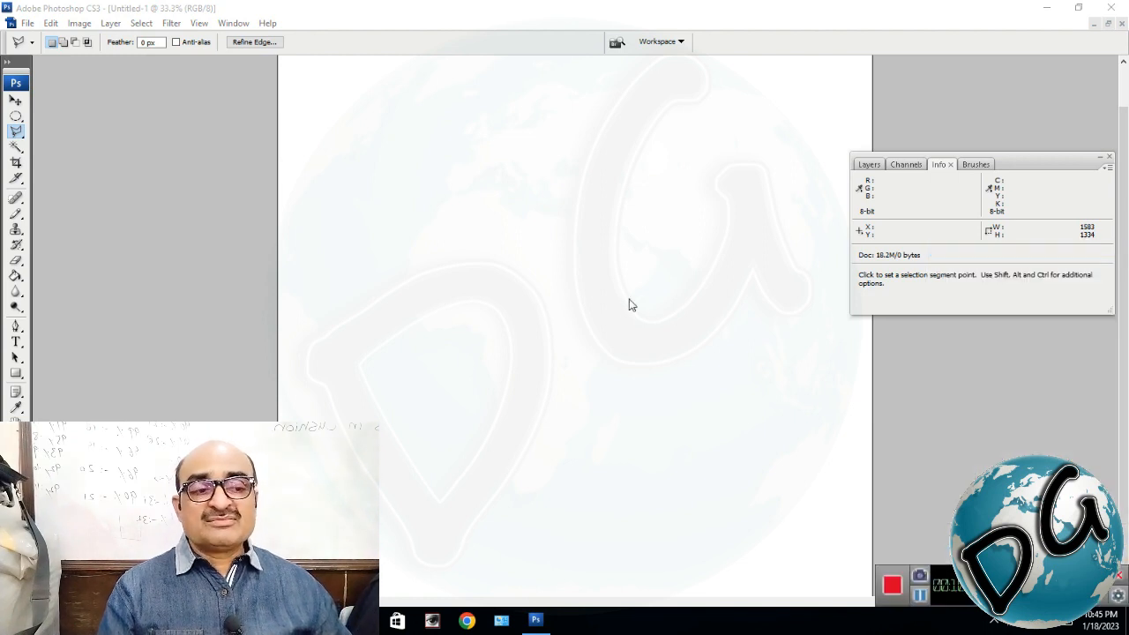